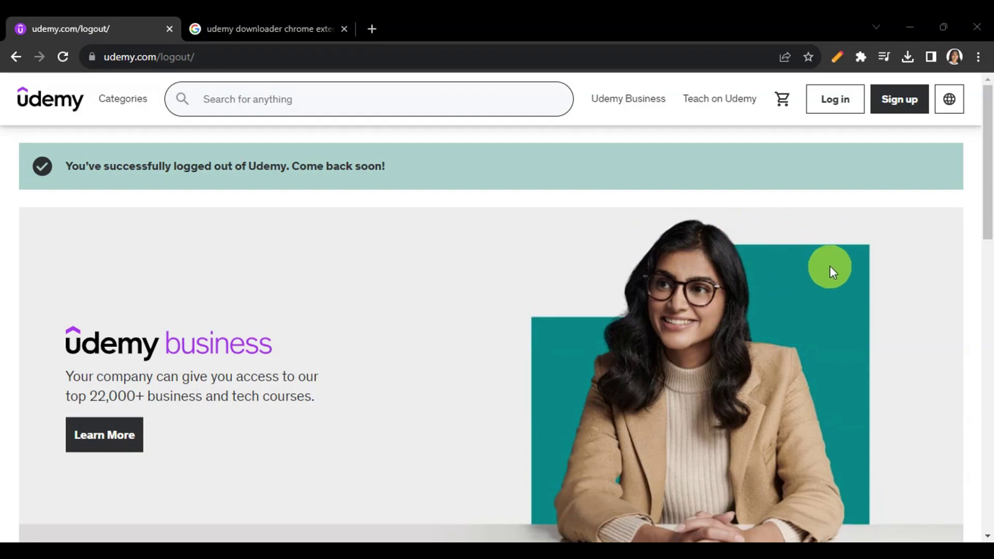
# Browse the Udemy page, scrolling down and back up several times
pyautogui.scroll(-5, 831, 267)
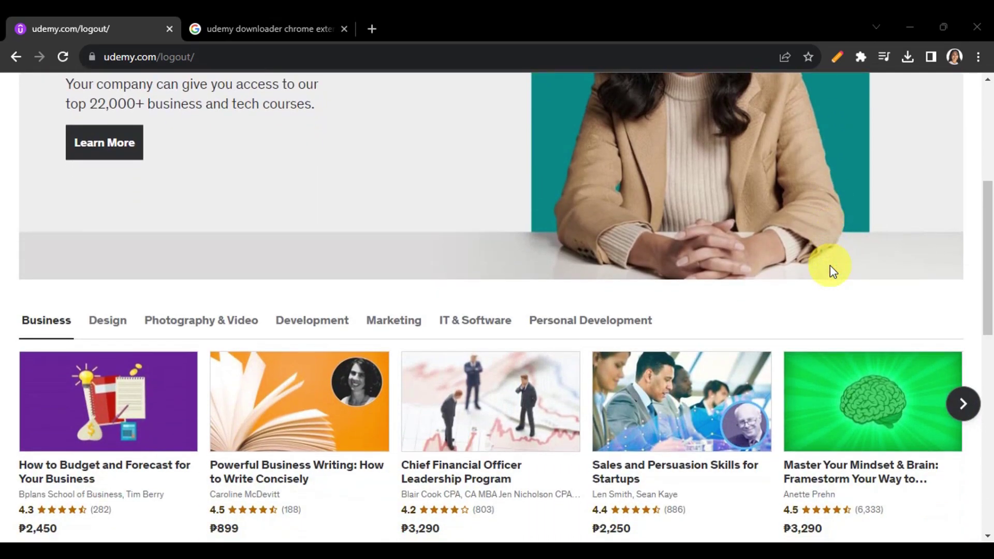
pyautogui.scroll(-3, 831, 266)
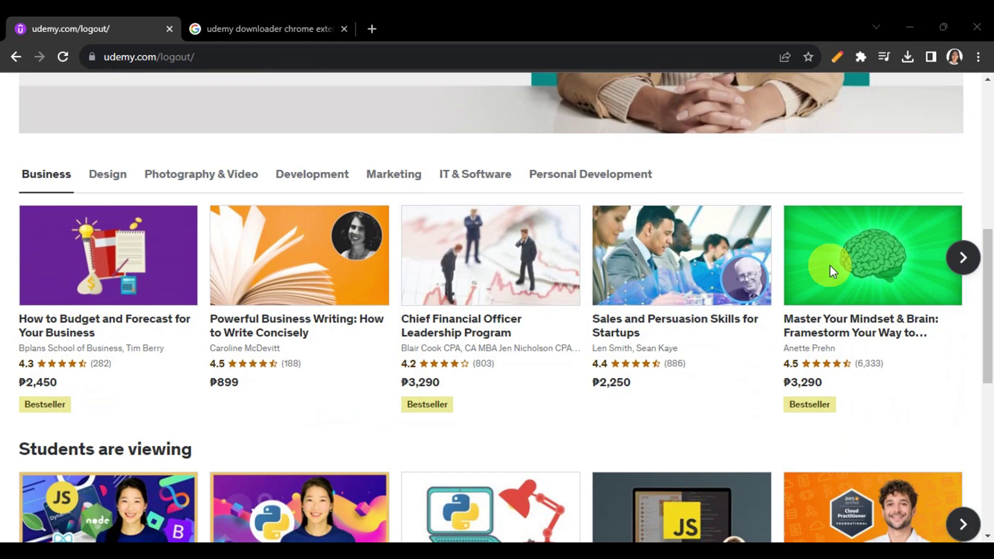
pyautogui.moveTo(831, 267)
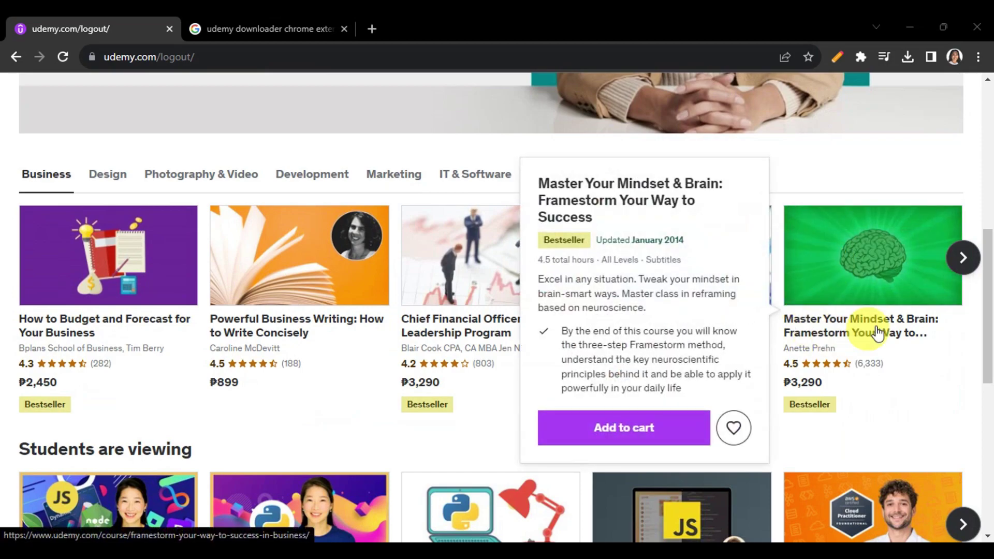
pyautogui.scroll(-1, 899, 313)
pyautogui.scroll(-1, 898, 314)
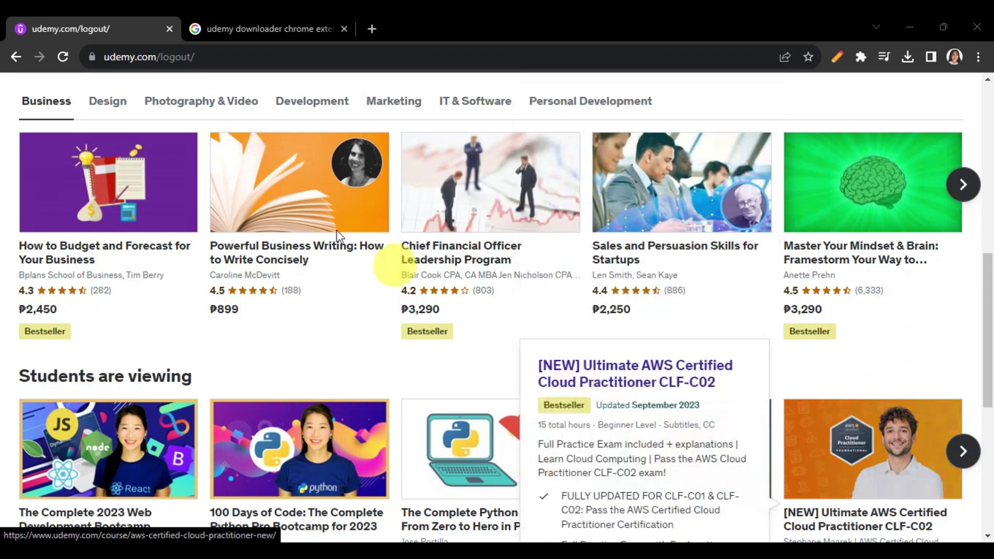
pyautogui.moveTo(176, 217)
pyautogui.moveTo(887, 253)
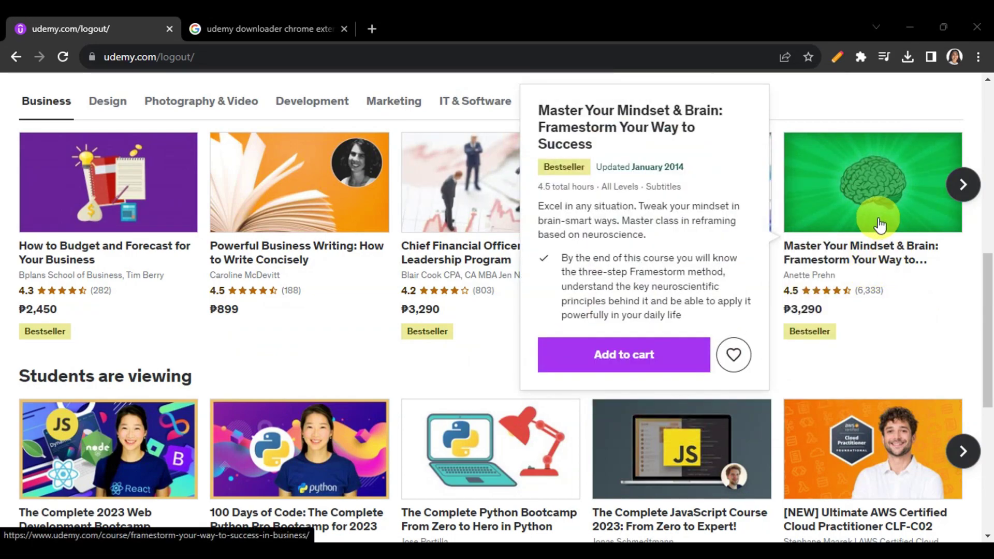
pyautogui.scroll(-3, 880, 224)
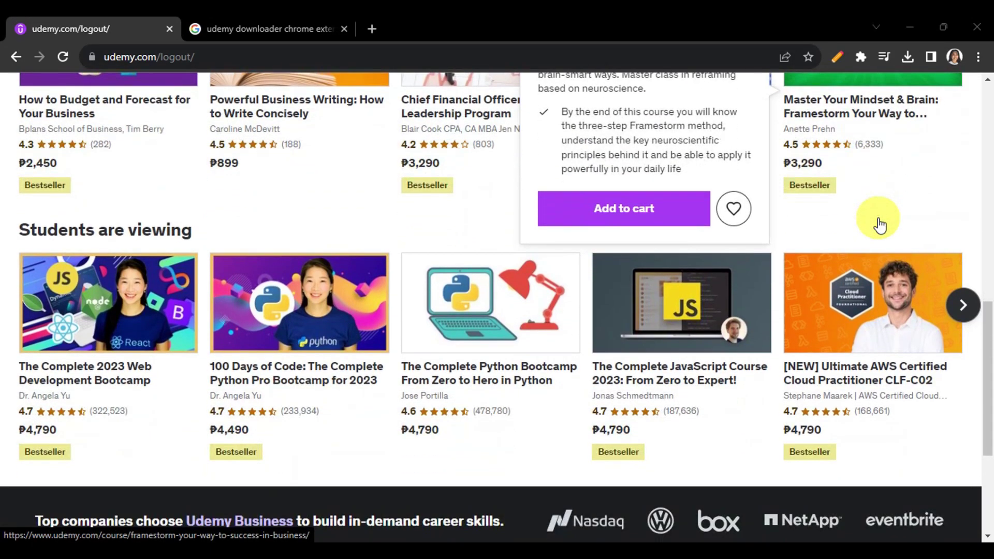
pyautogui.moveTo(206, 328)
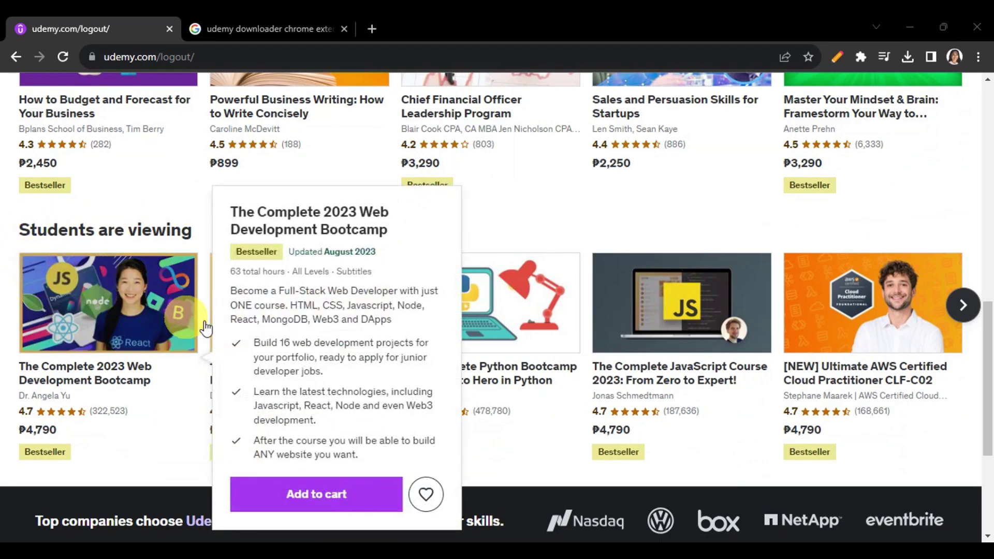
pyautogui.scroll(2, 451, 222)
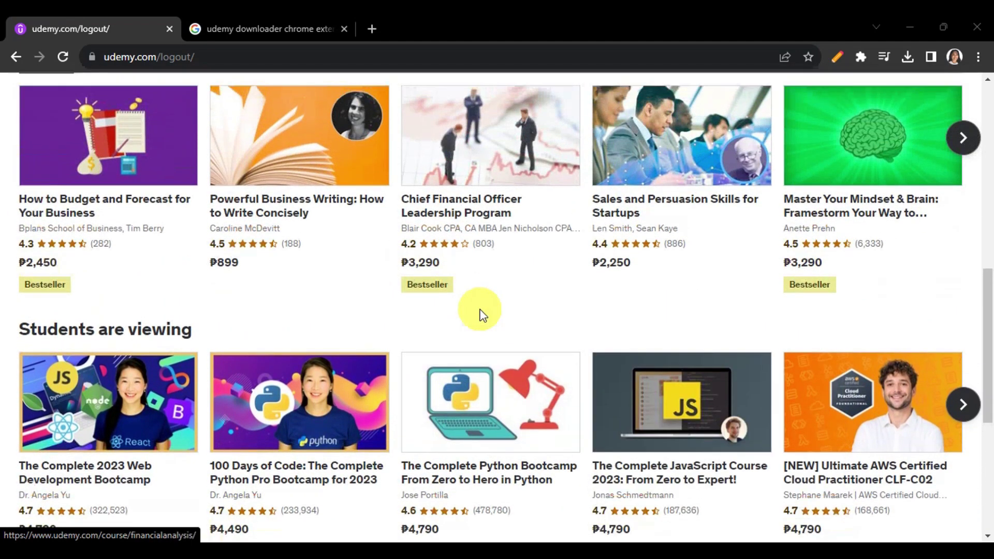
pyautogui.scroll(2, 483, 314)
pyautogui.moveTo(206, 239)
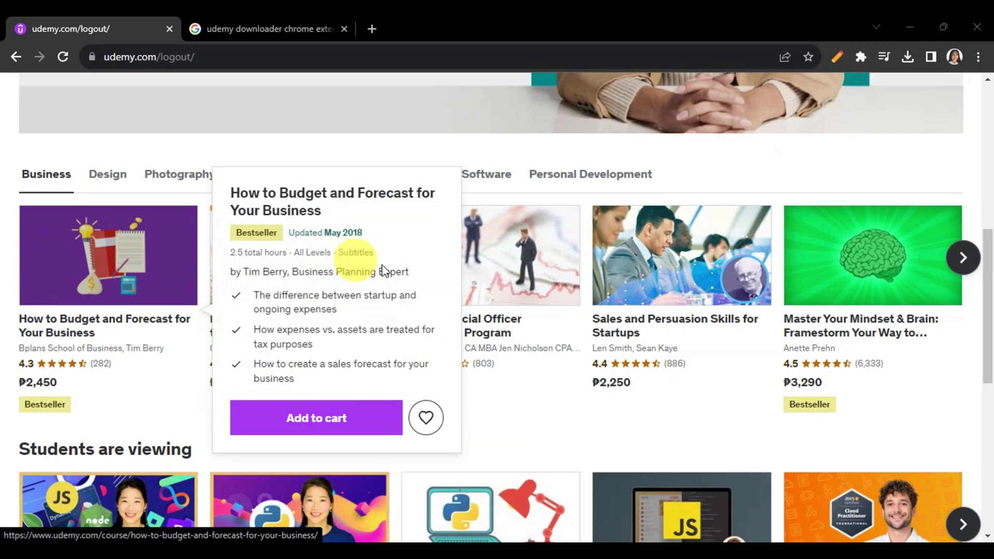
pyautogui.moveTo(725, 308)
pyautogui.scroll(5, 731, 307)
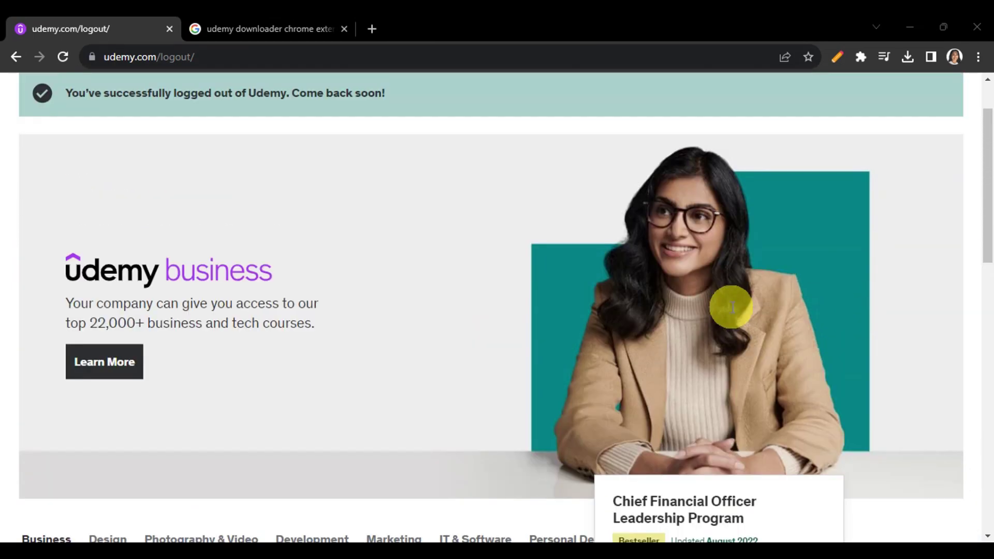
pyautogui.scroll(2, 731, 308)
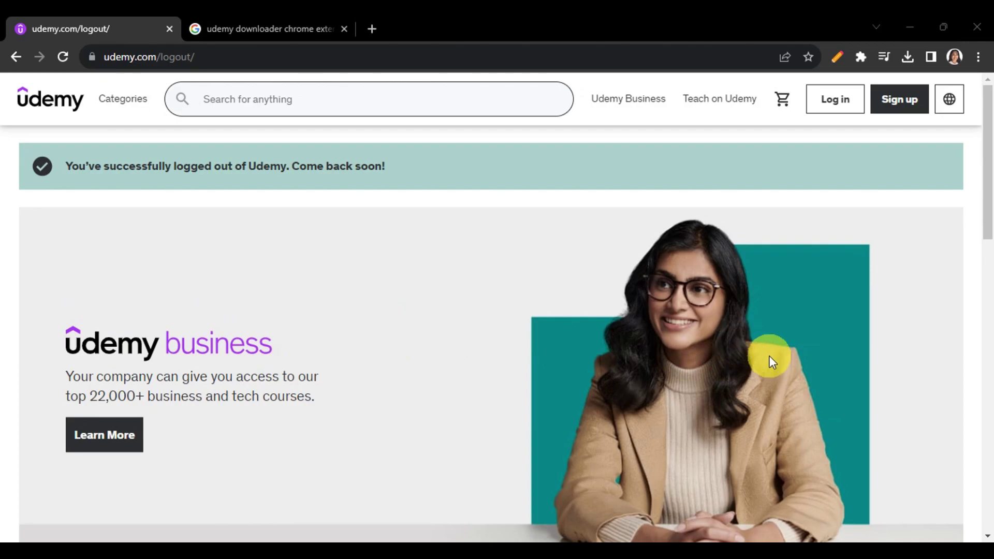
pyautogui.scroll(-1, 769, 356)
pyautogui.scroll(-4, 769, 357)
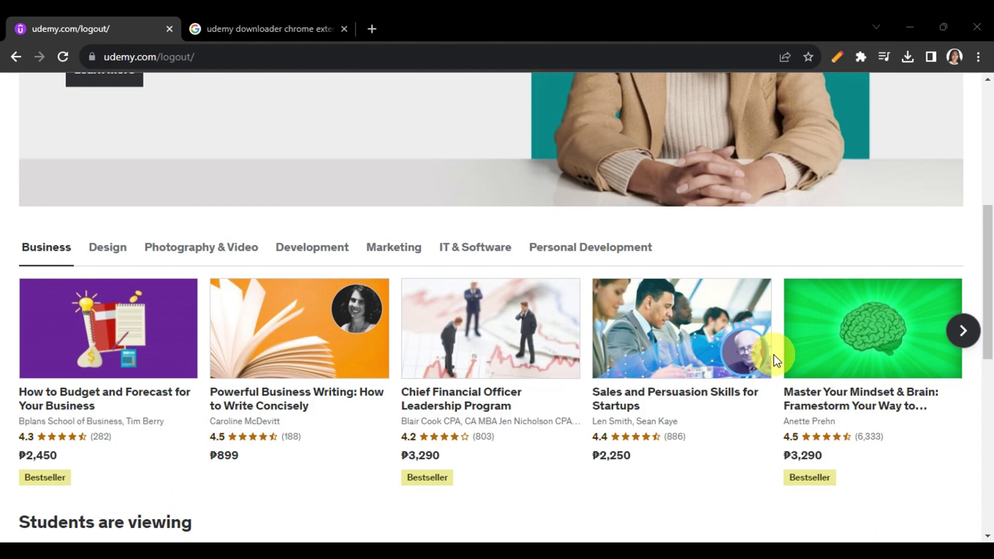
pyautogui.moveTo(792, 358)
pyautogui.scroll(-1, 805, 357)
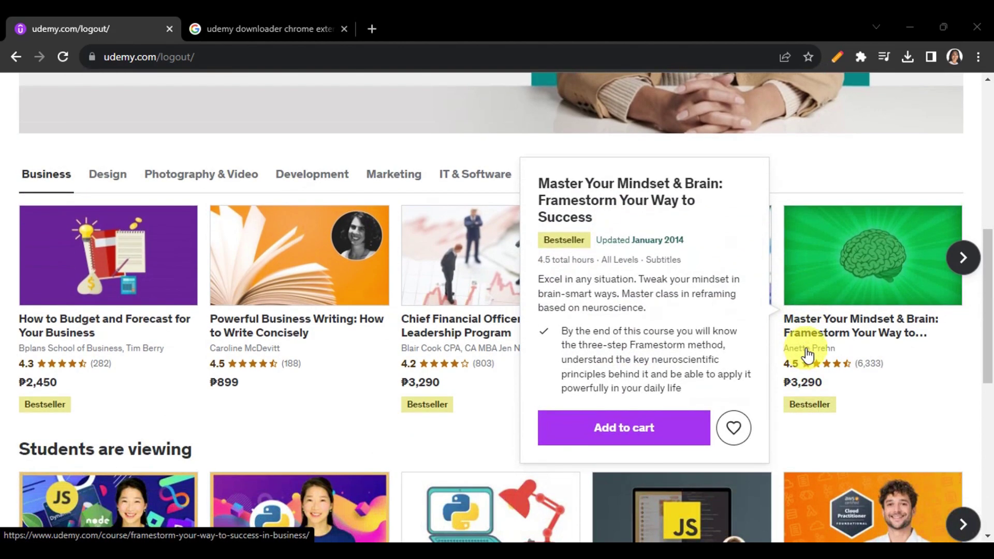
pyautogui.scroll(-1, 808, 357)
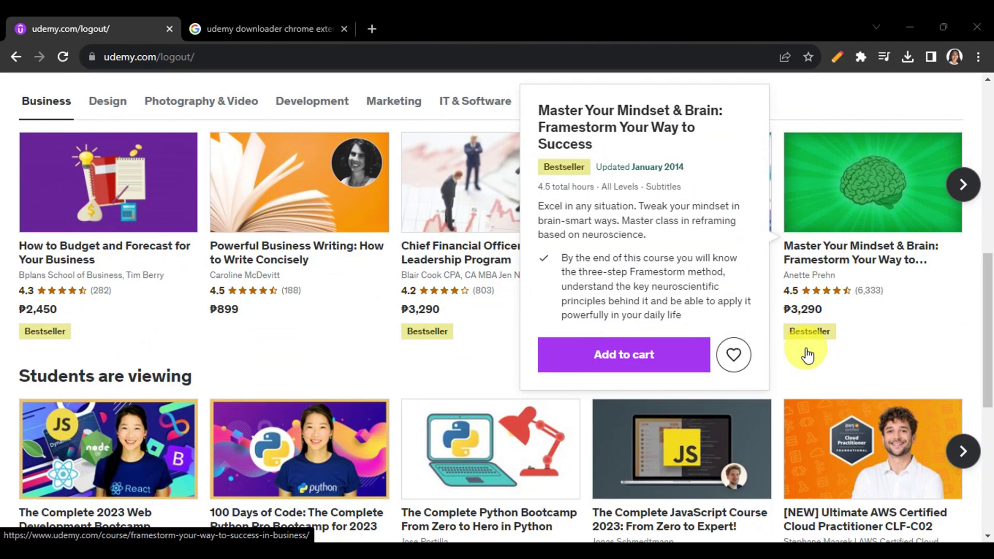
pyautogui.scroll(6, 862, 380)
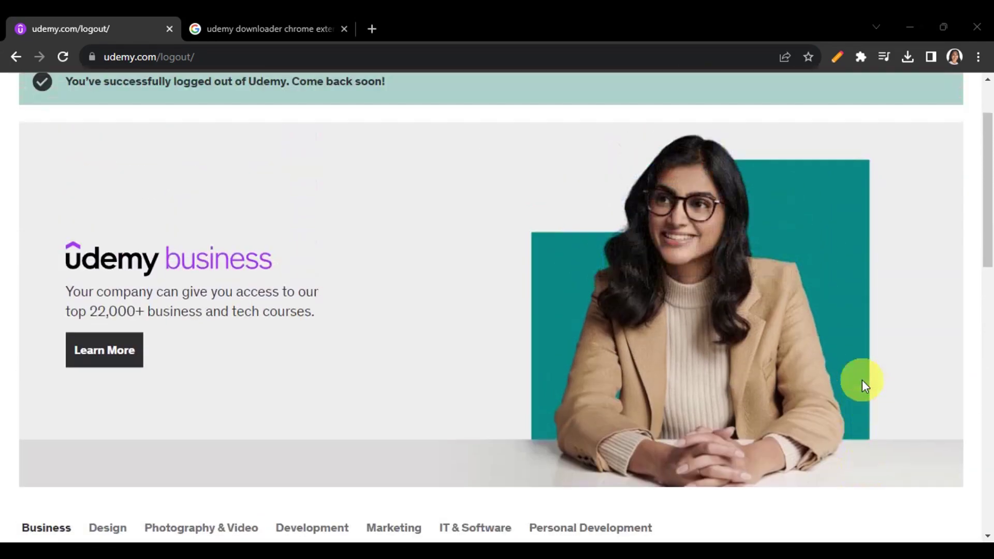
pyautogui.scroll(1, 859, 373)
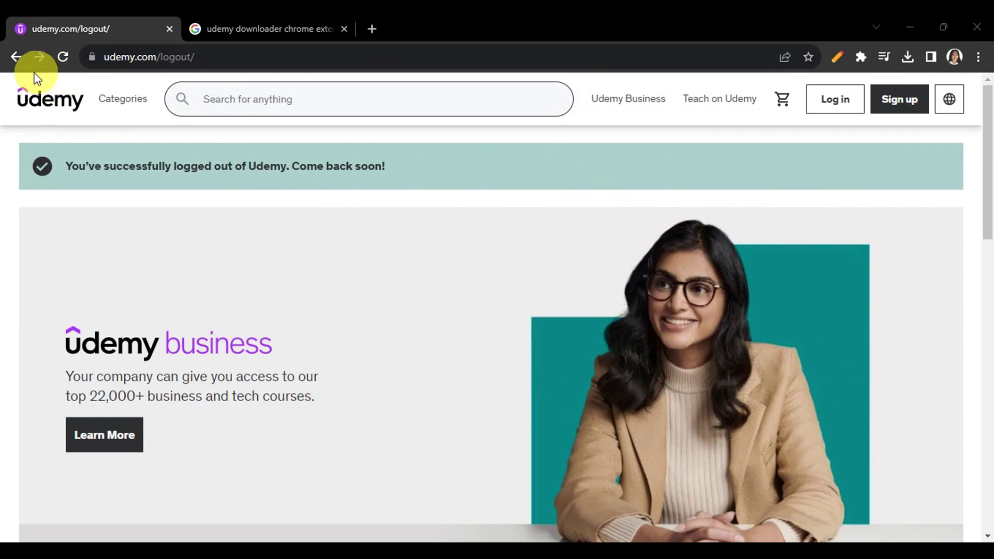
# From the Udemy Sign up form, switch to logging in with the existing account
pyautogui.moveTo(94, 111)
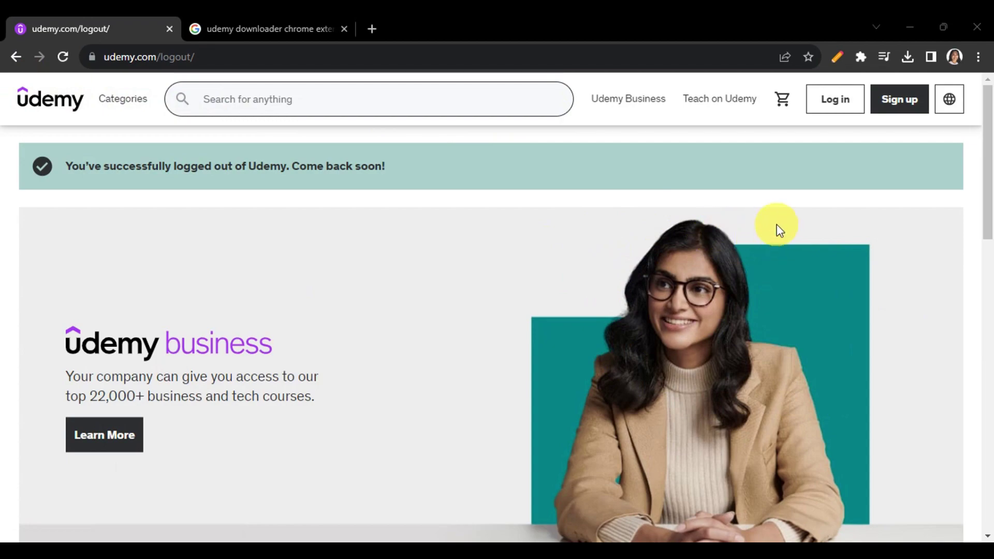
pyautogui.moveTo(130, 104)
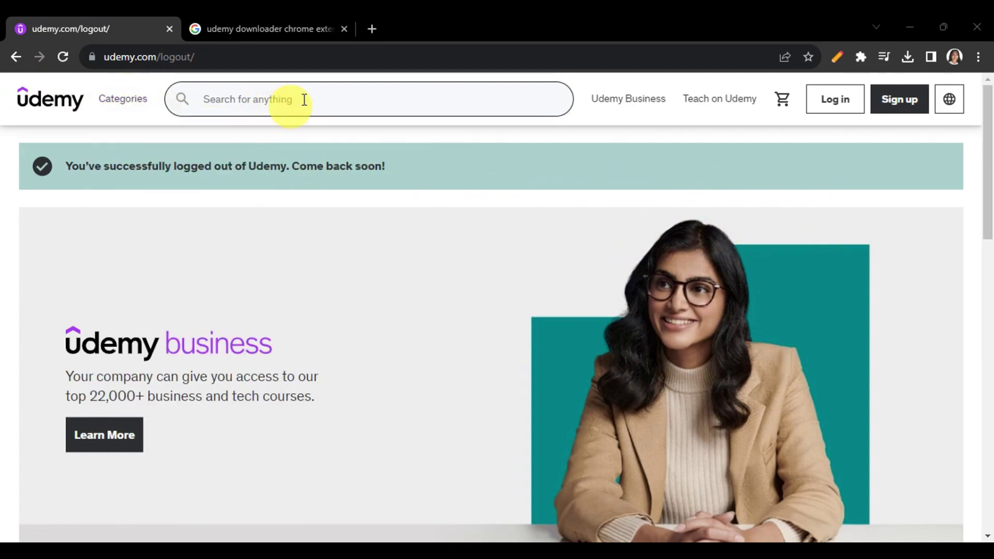
pyautogui.moveTo(595, 104)
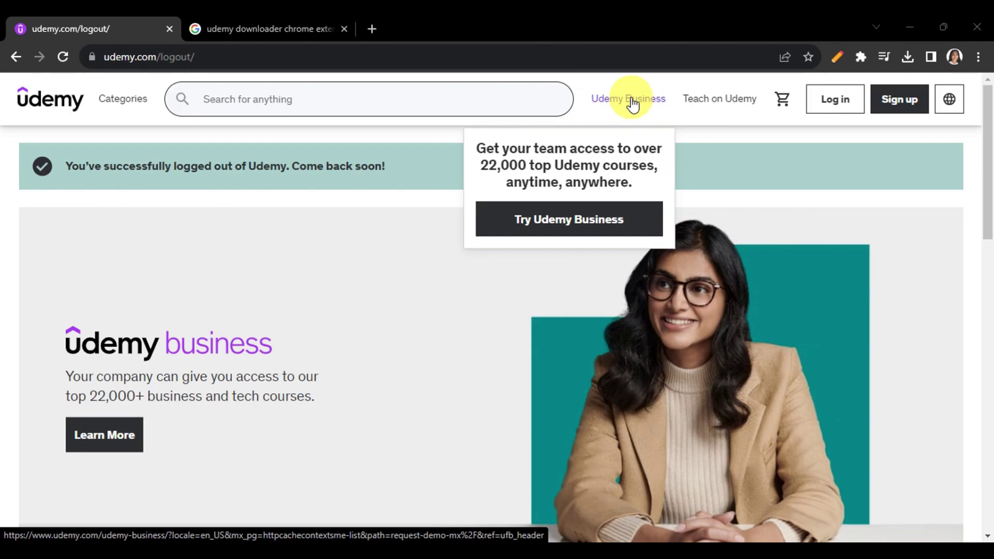
pyautogui.moveTo(701, 100)
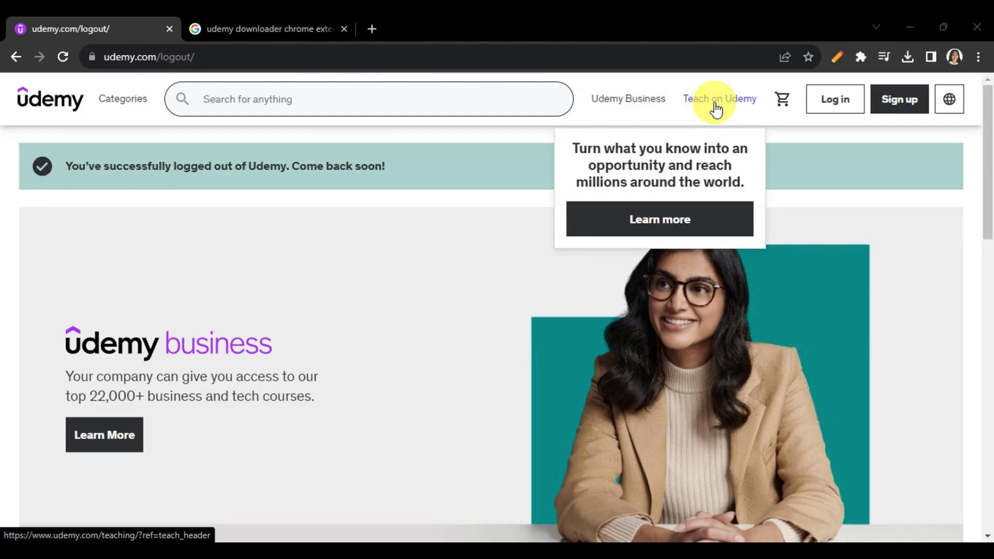
pyautogui.moveTo(783, 103)
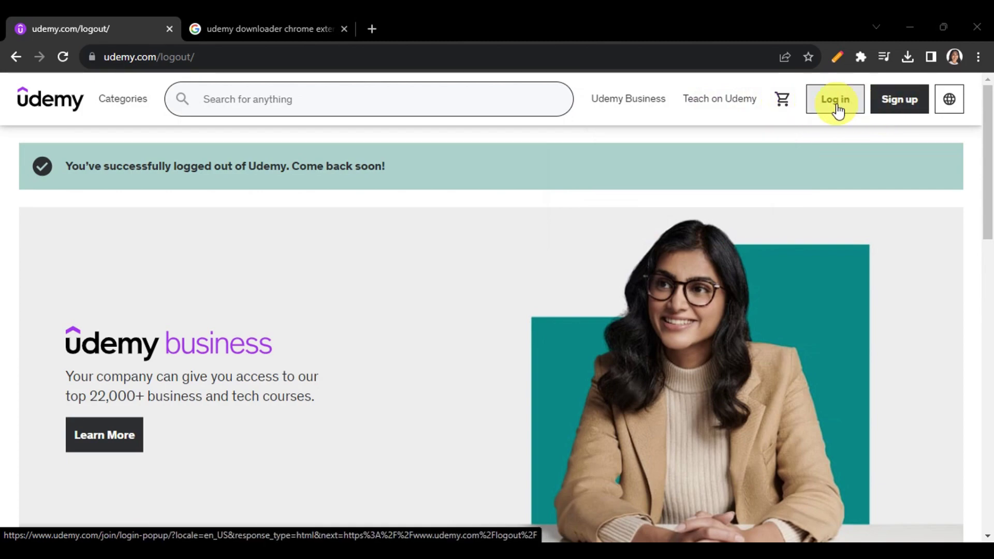
pyautogui.click(911, 103)
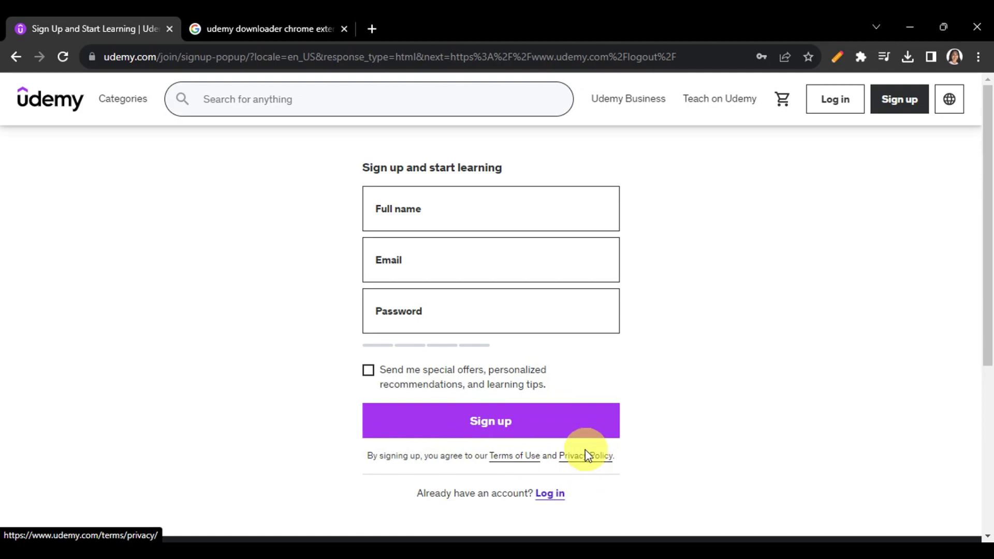
pyautogui.click(555, 427)
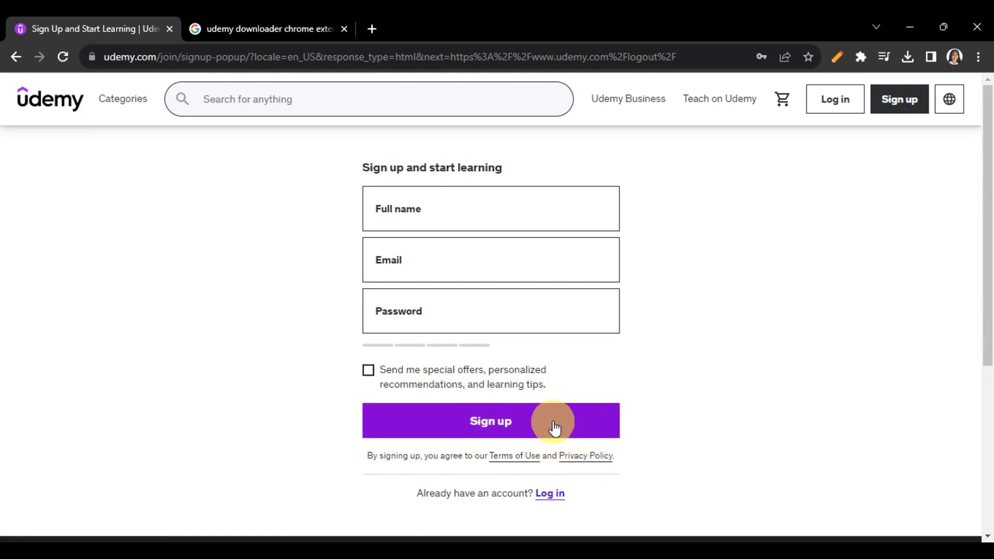
pyautogui.click(552, 493)
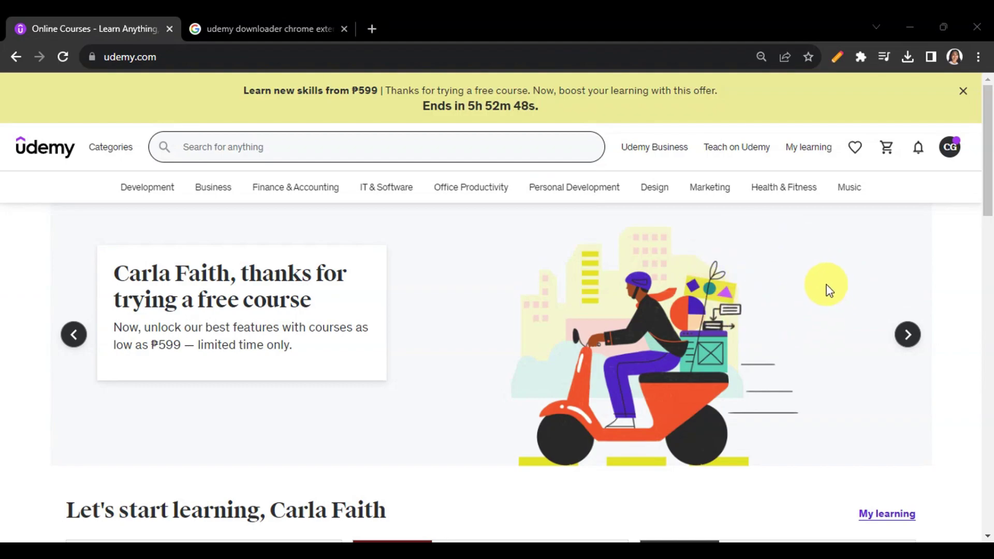
# Look over the signed-in Udemy home page, then return to the 'udemy downloader chrome extension' Google results
pyautogui.moveTo(114, 155)
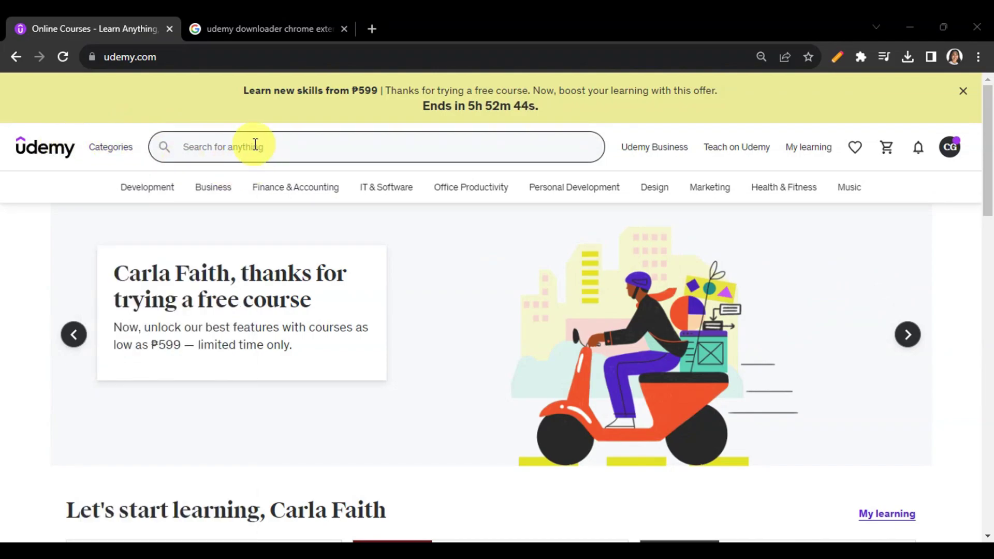
pyautogui.moveTo(856, 155)
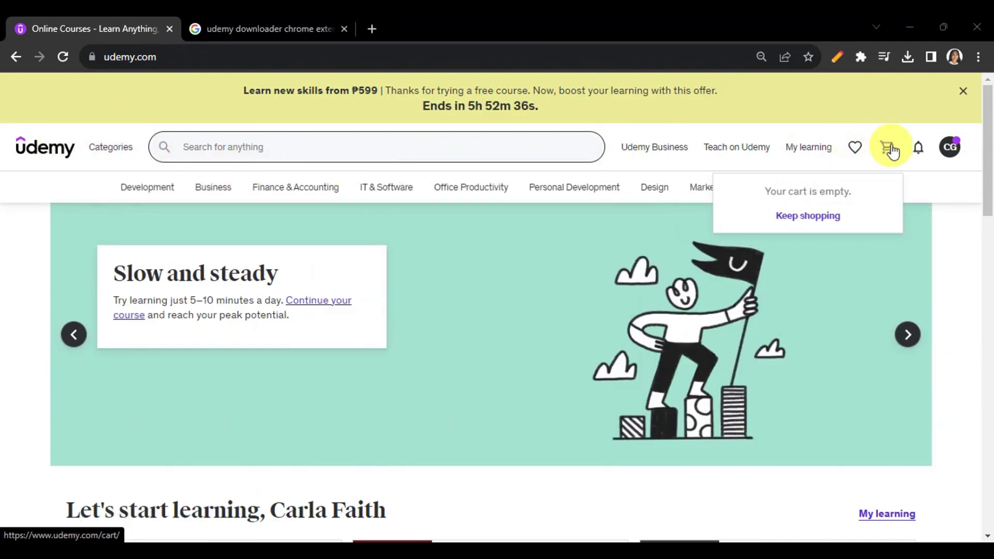
pyautogui.moveTo(916, 156)
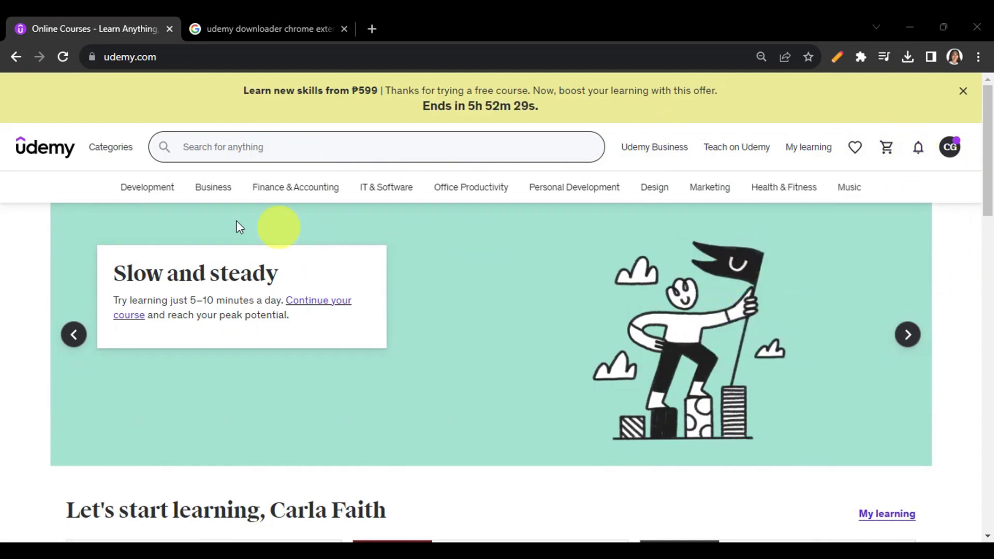
pyautogui.moveTo(400, 195)
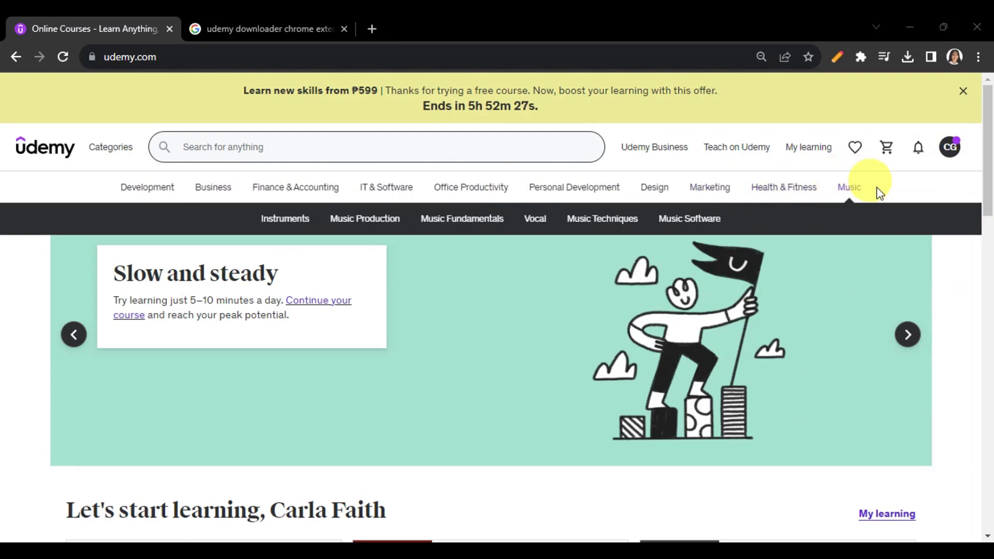
pyautogui.scroll(-5, 917, 239)
pyautogui.scroll(-6, 922, 242)
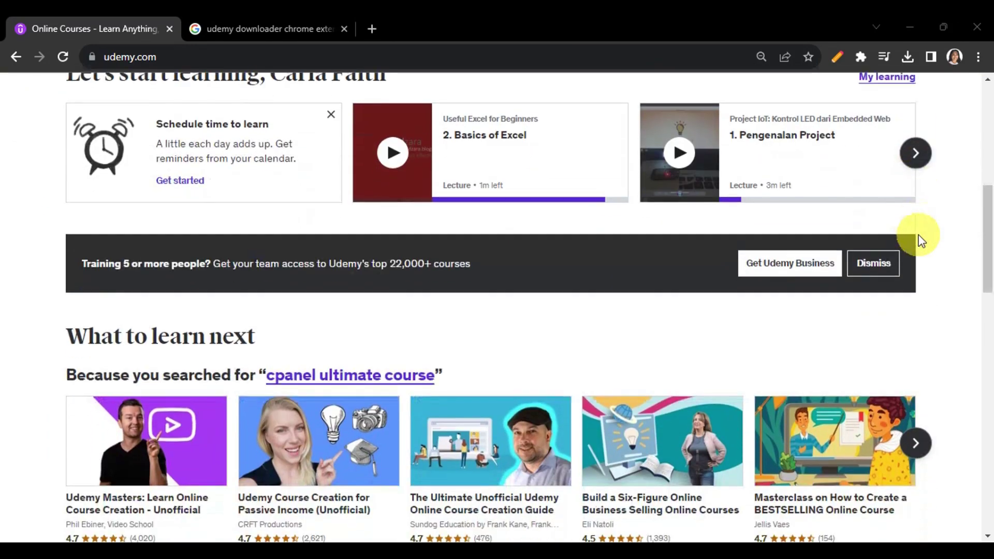
pyautogui.scroll(-1, 922, 240)
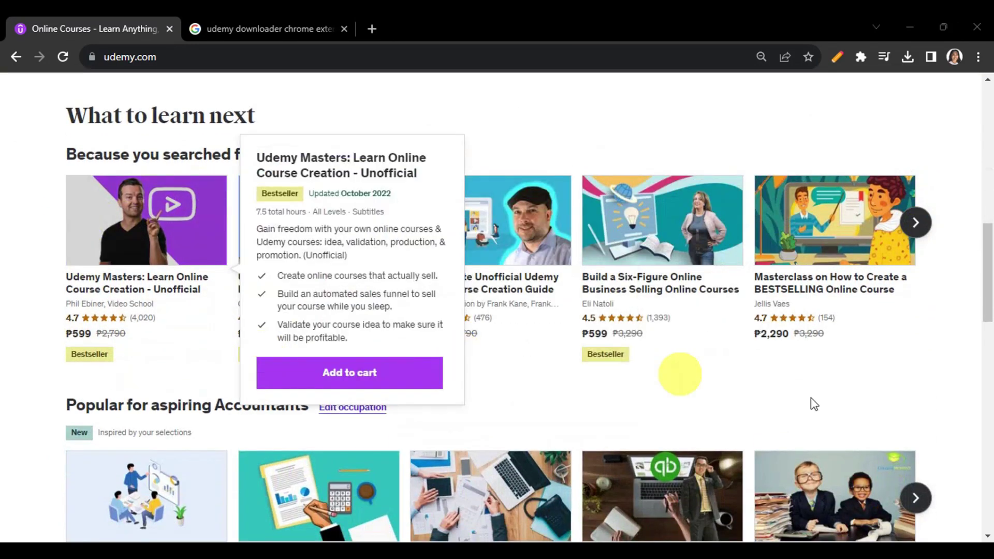
pyautogui.scroll(-1, 927, 454)
pyautogui.scroll(18, 914, 456)
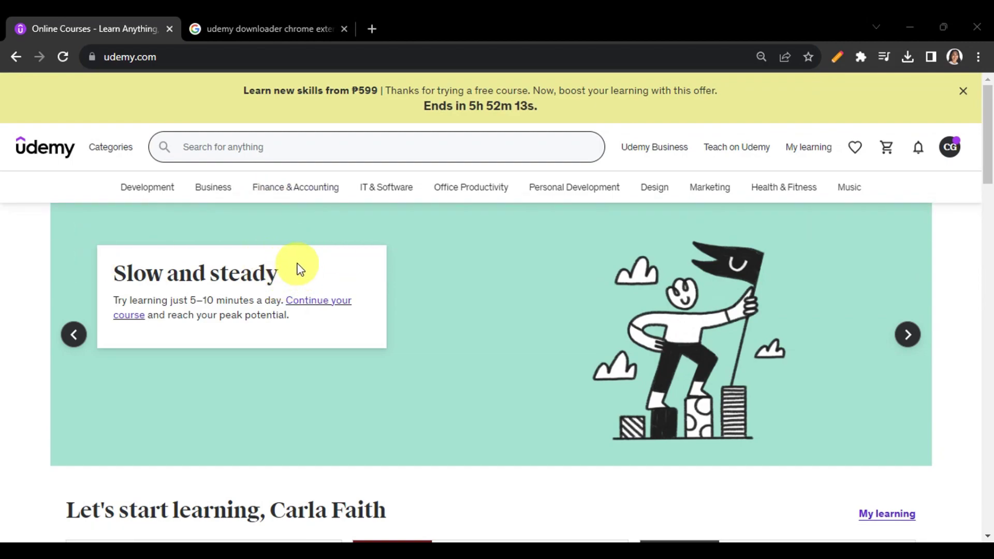
pyautogui.click(280, 27)
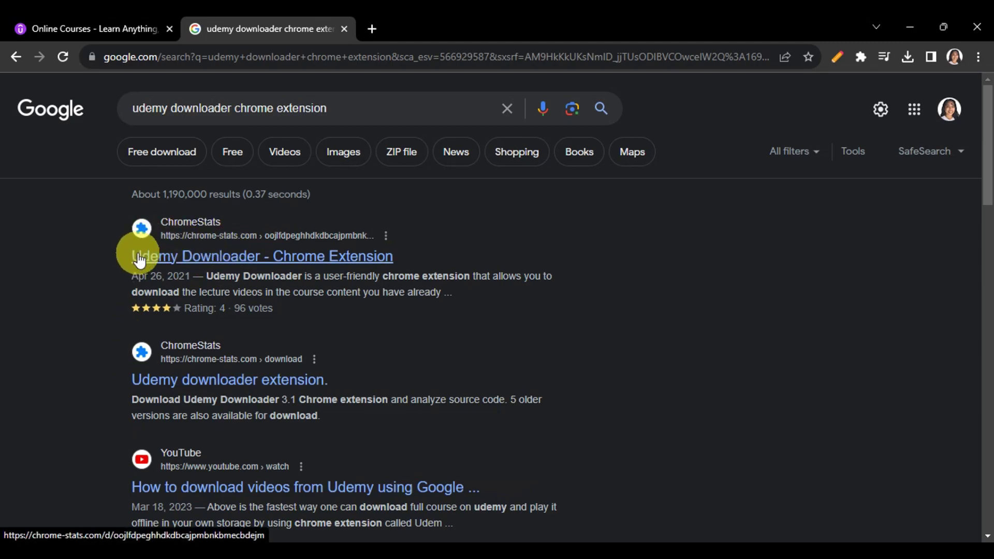
# Download the Udemy Downloader 3.1 ZIP from ChromeStats' Download section, signing in with Google
pyautogui.click(299, 258)
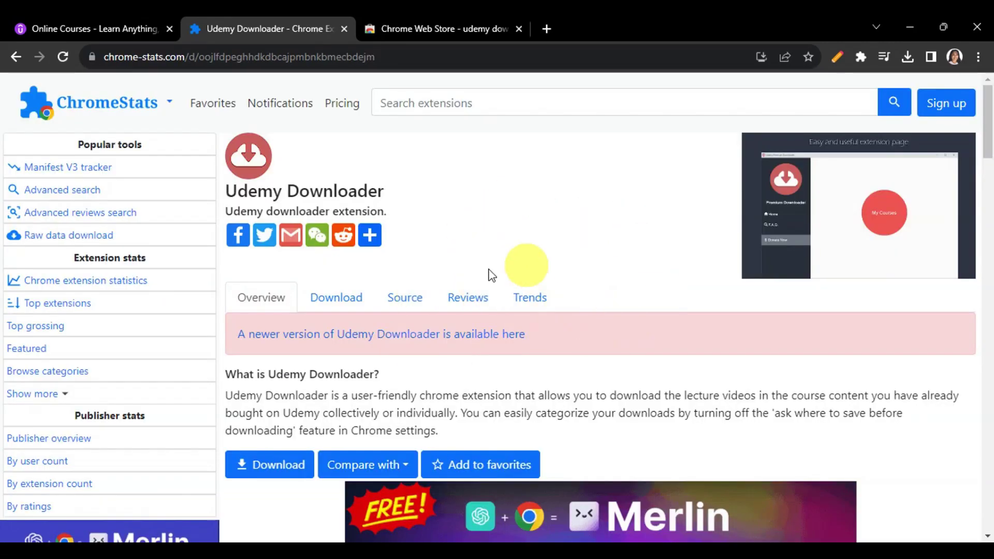
pyautogui.scroll(-1, 525, 264)
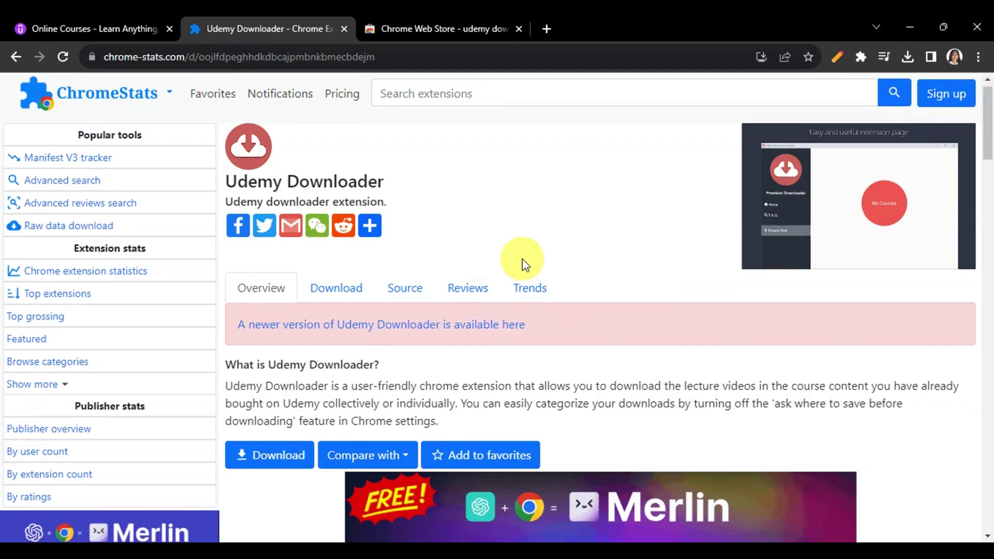
pyautogui.scroll(-2, 525, 265)
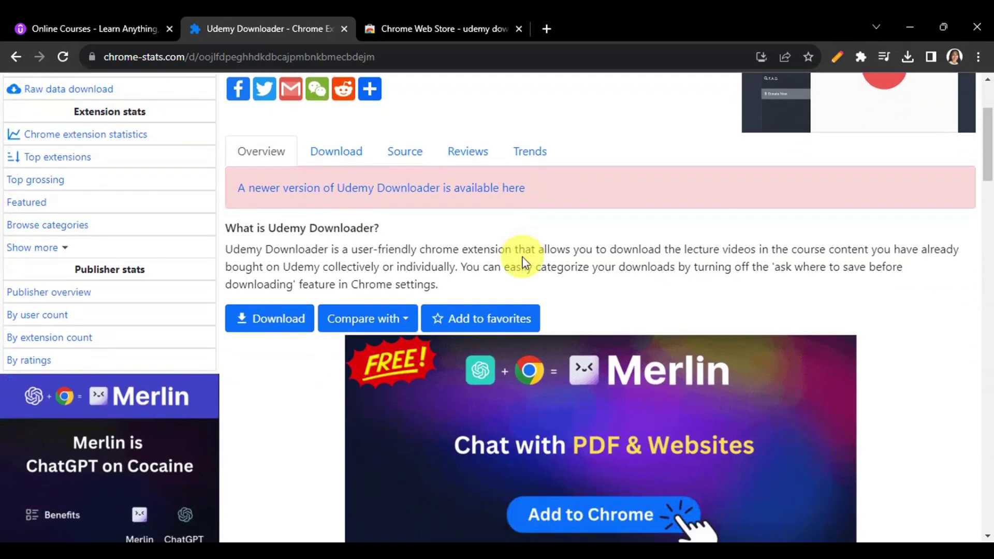
pyautogui.click(262, 330)
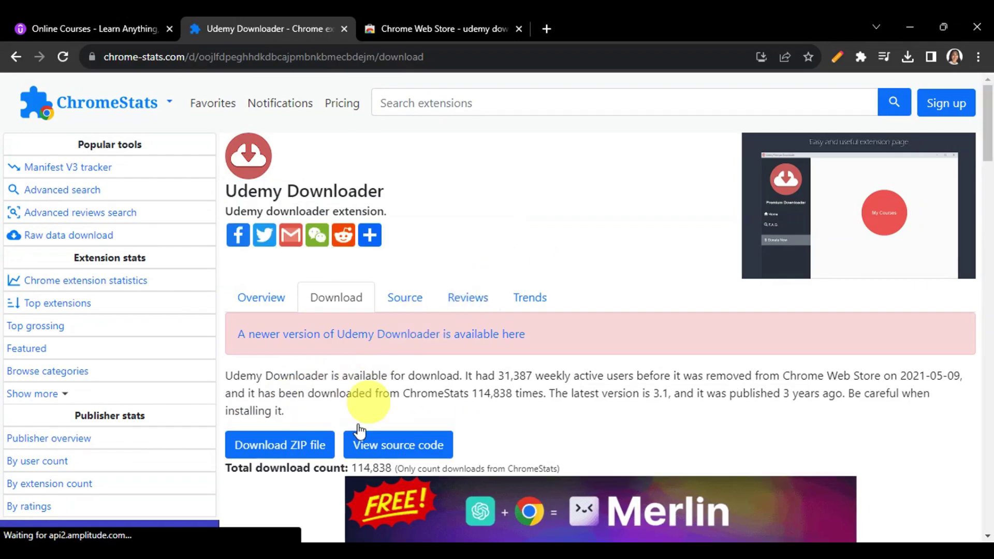
pyautogui.click(305, 453)
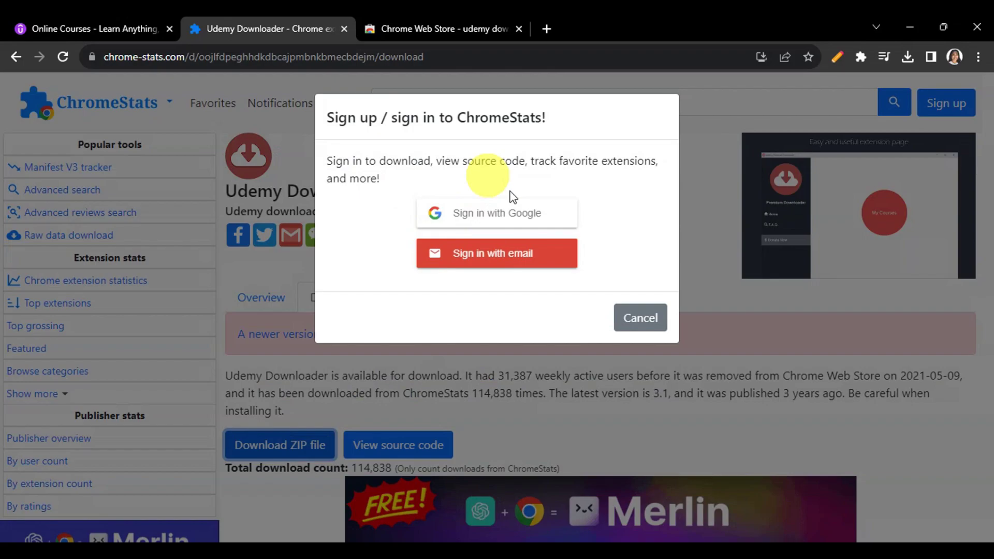
pyautogui.click(510, 215)
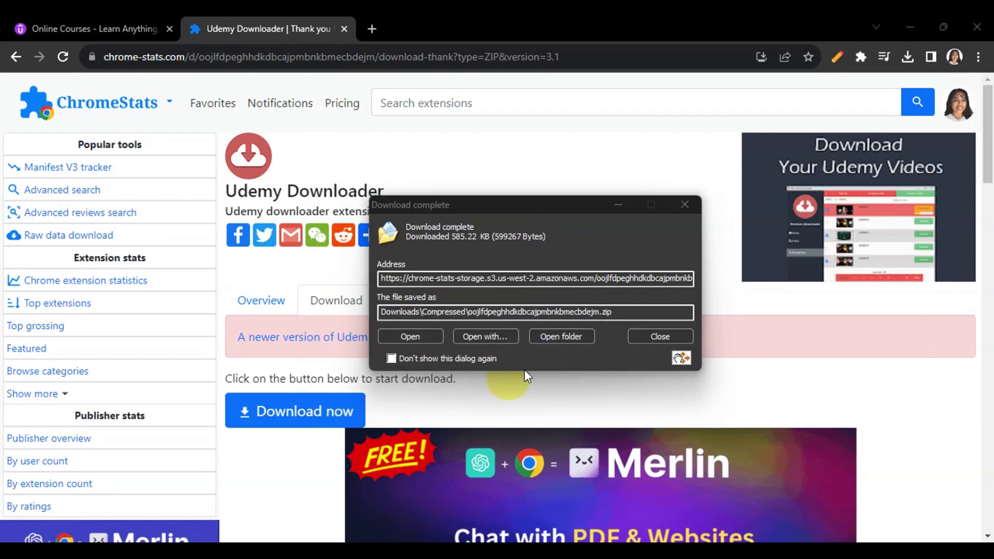
# Extract the downloaded Udemy Downloader ZIP into its suggested folder with Extract All
pyautogui.click(550, 336)
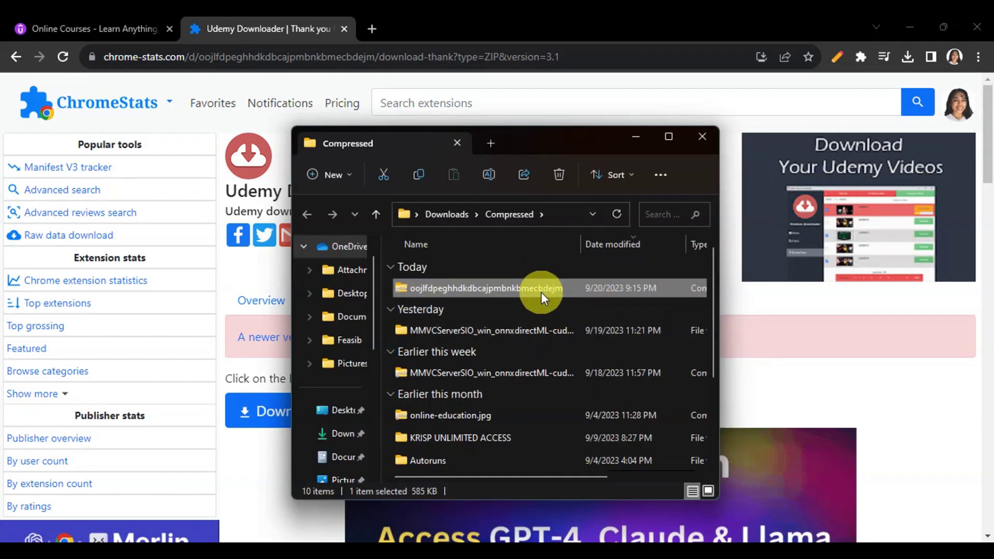
pyautogui.rightClick(541, 292)
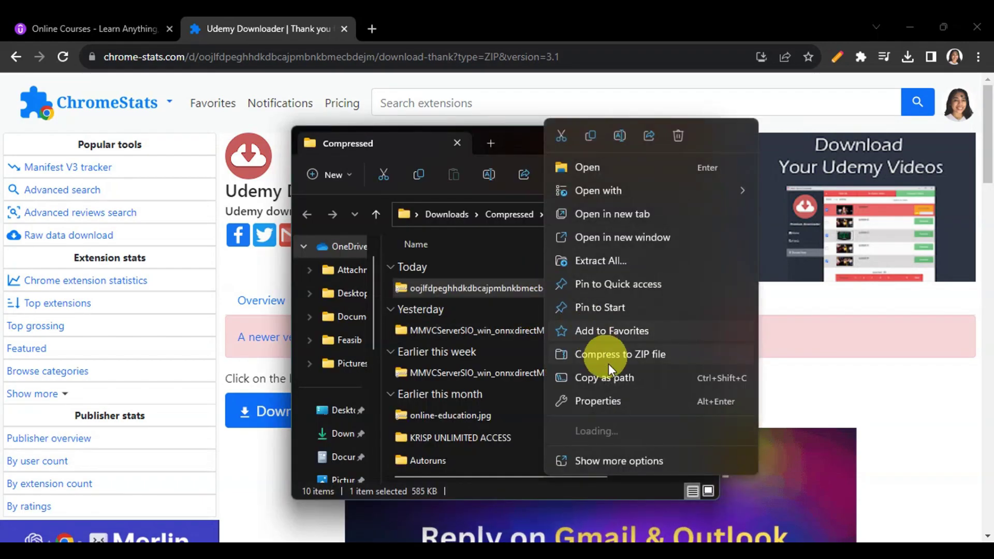
pyautogui.click(593, 263)
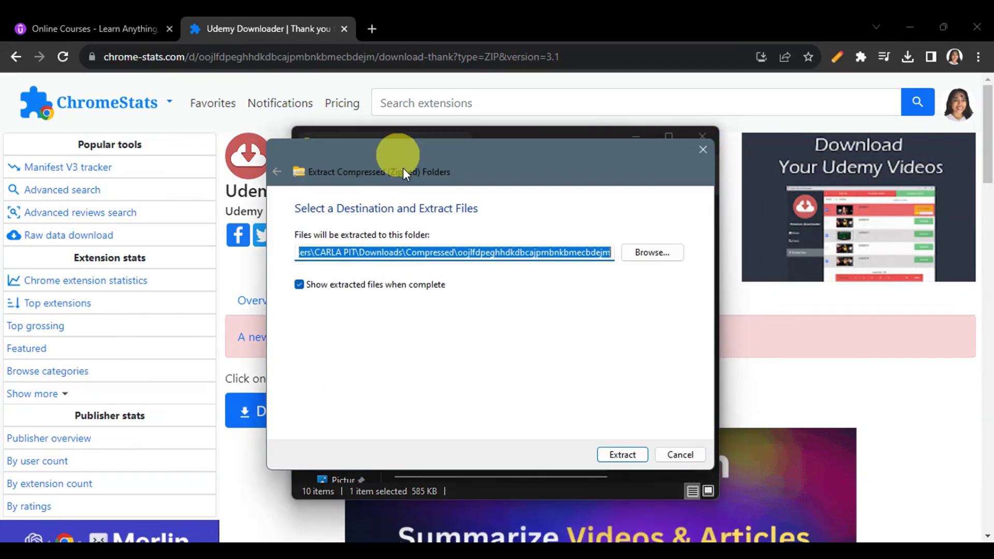
pyautogui.click(616, 456)
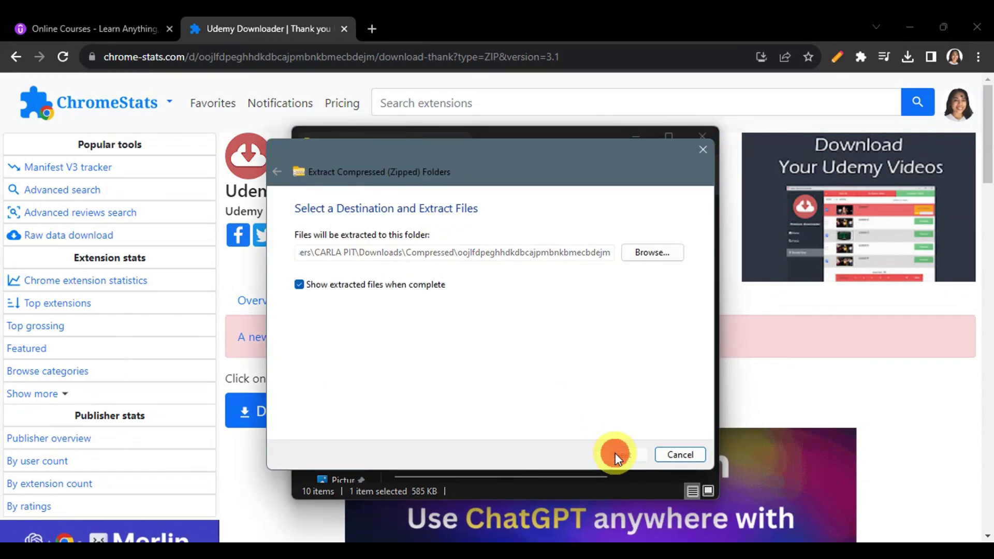
pyautogui.moveTo(296, 95); pyautogui.dragTo(487, 236)
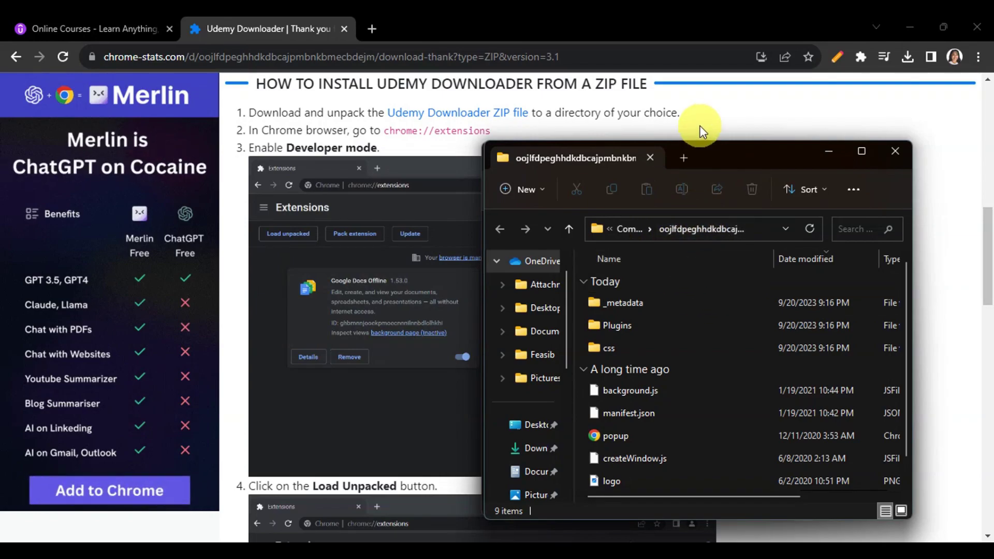
# Go to Chrome's extensions management page and switch on Developer mode
pyautogui.click(859, 57)
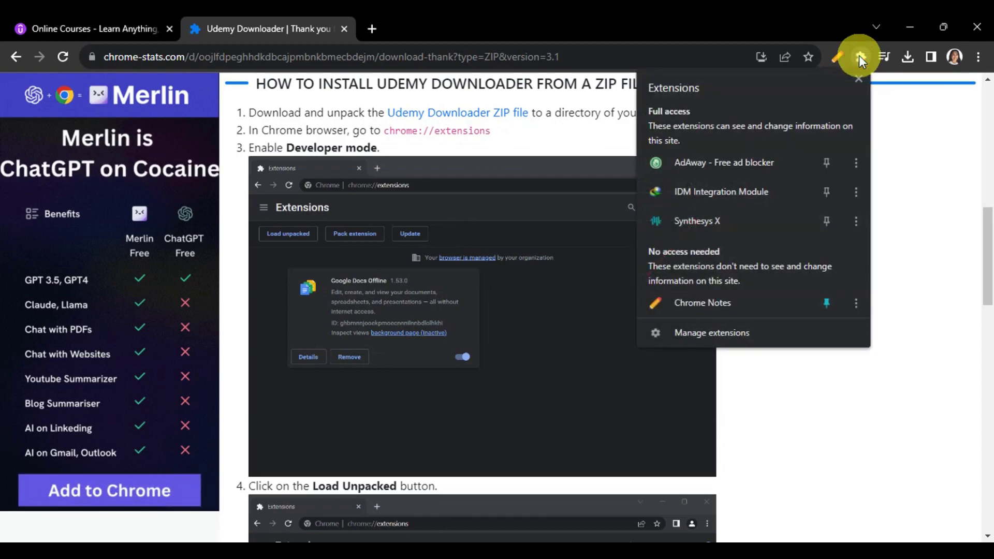
pyautogui.click(731, 333)
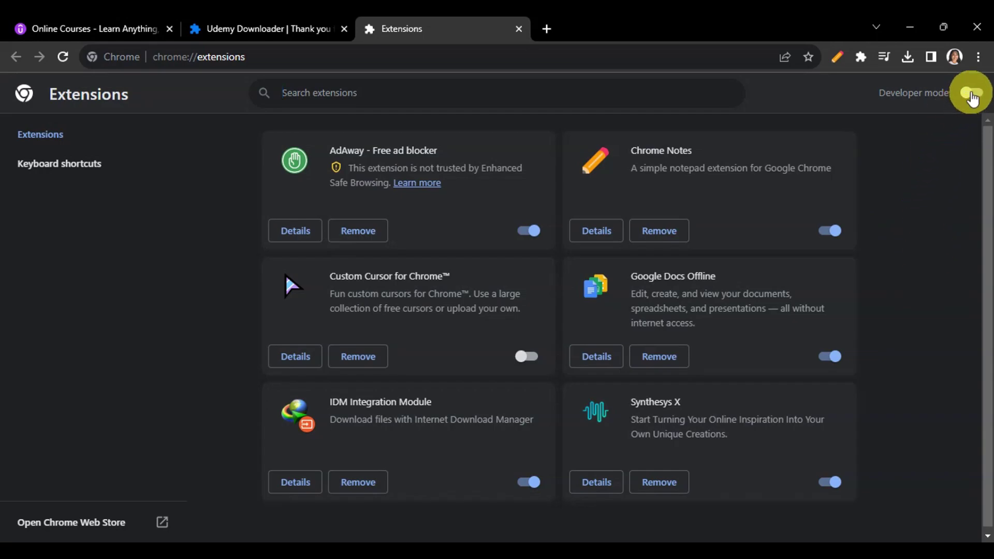
pyautogui.click(972, 93)
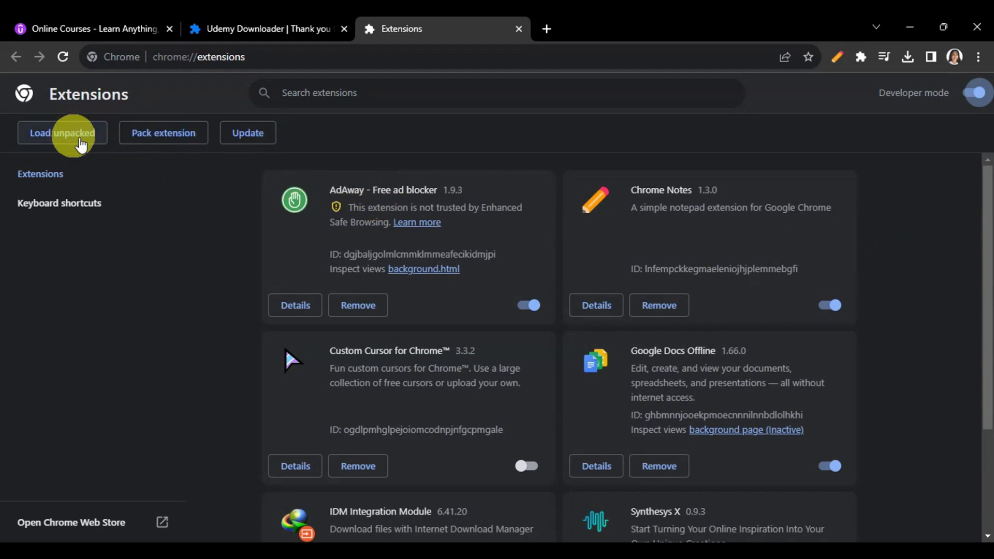
# Load the extracted Udemy Downloader folder as an unpacked extension and make sure it is enabled
pyautogui.click(81, 135)
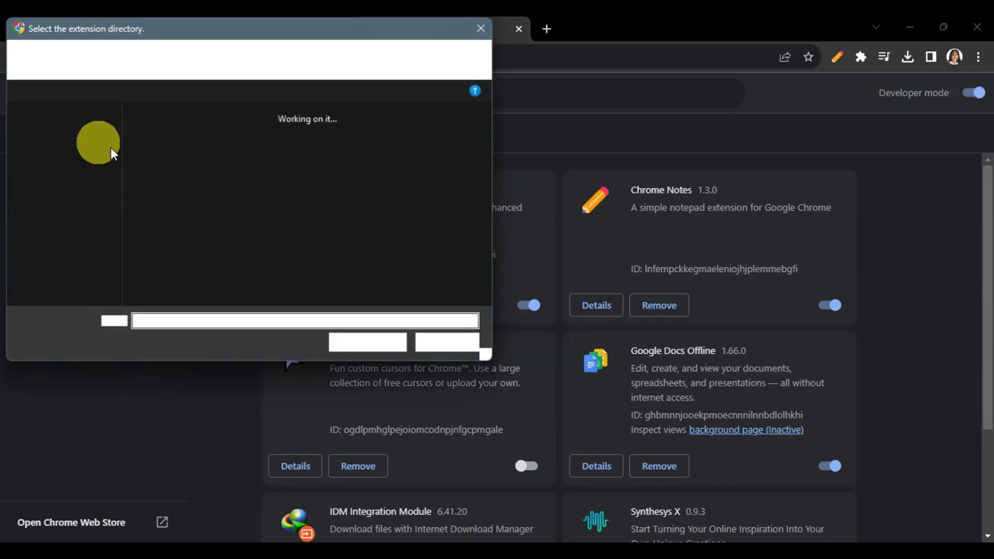
pyautogui.click(714, 389)
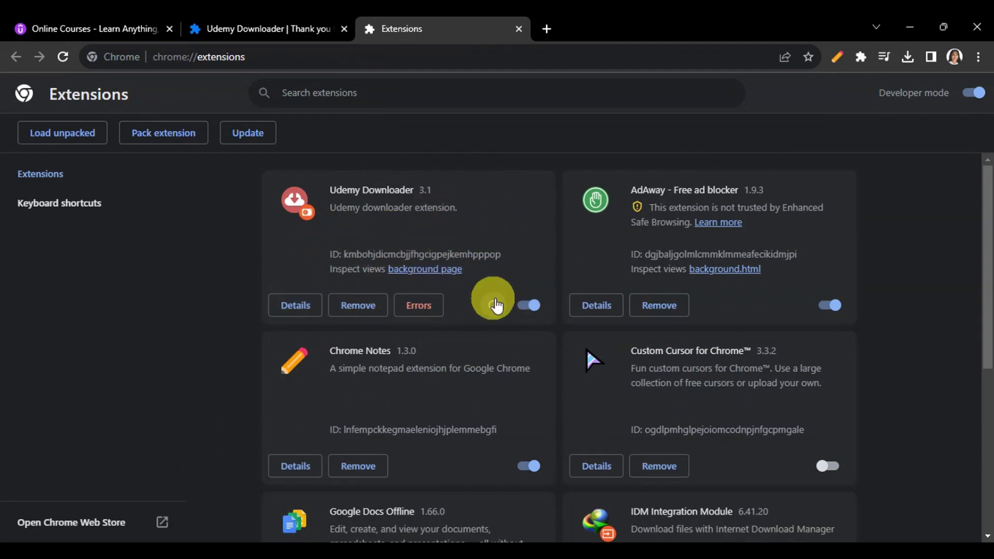
pyautogui.click(529, 311)
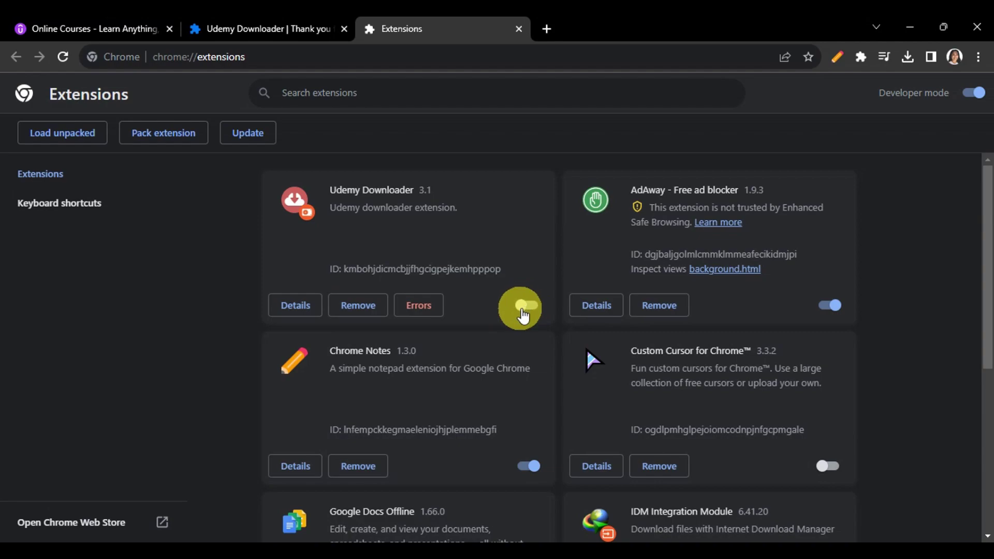
pyautogui.click(527, 310)
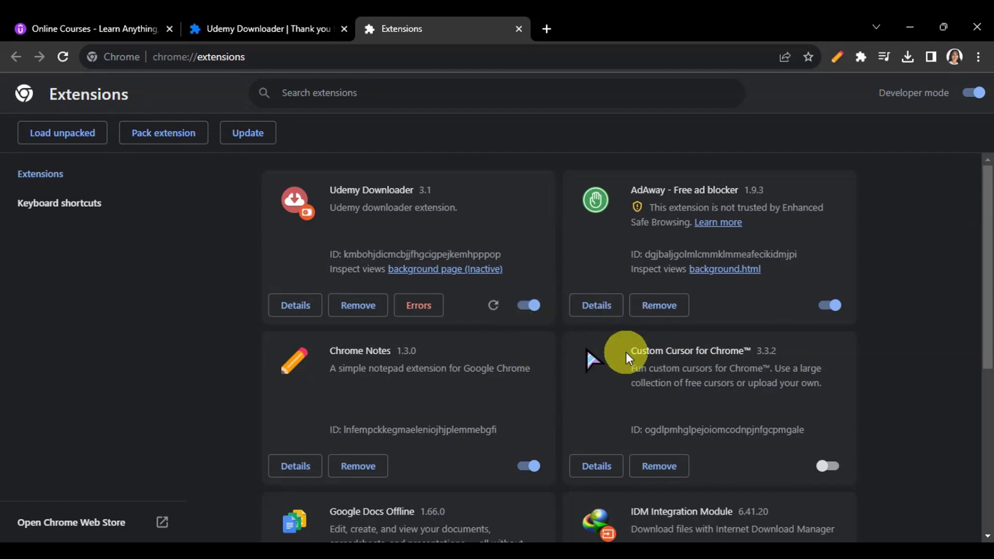
# From My learning on udemy.com, open the Useful Excel for Beginners course
pyautogui.click(124, 29)
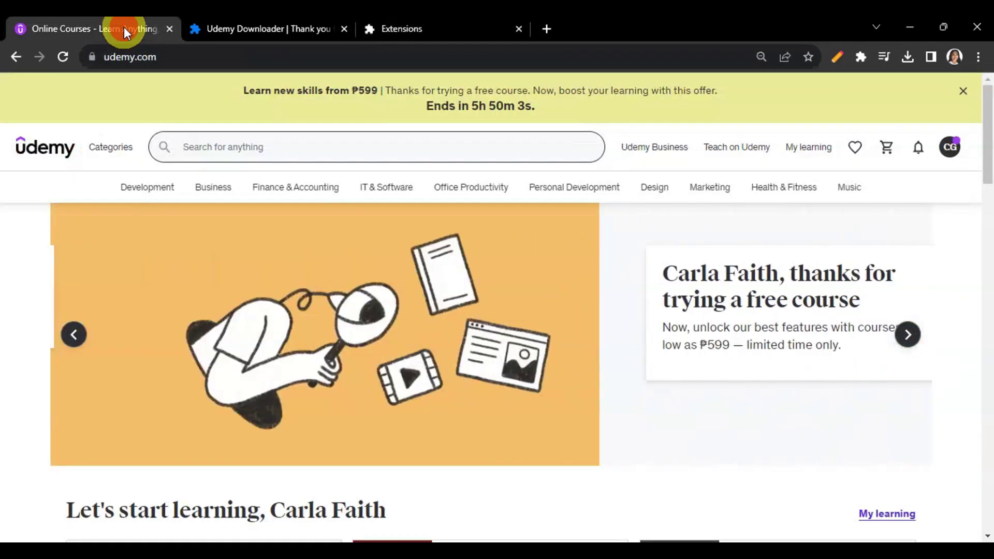
pyautogui.moveTo(808, 156)
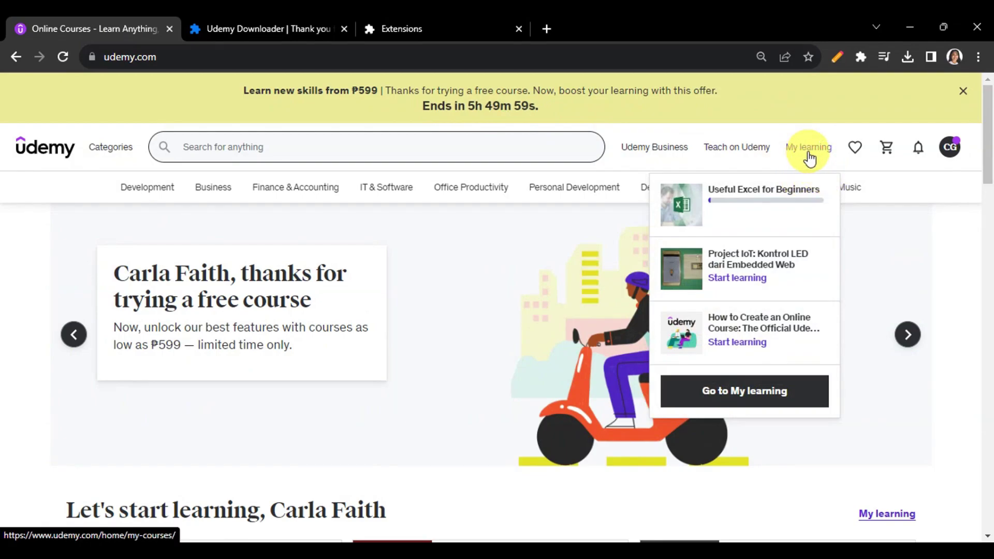
pyautogui.click(810, 155)
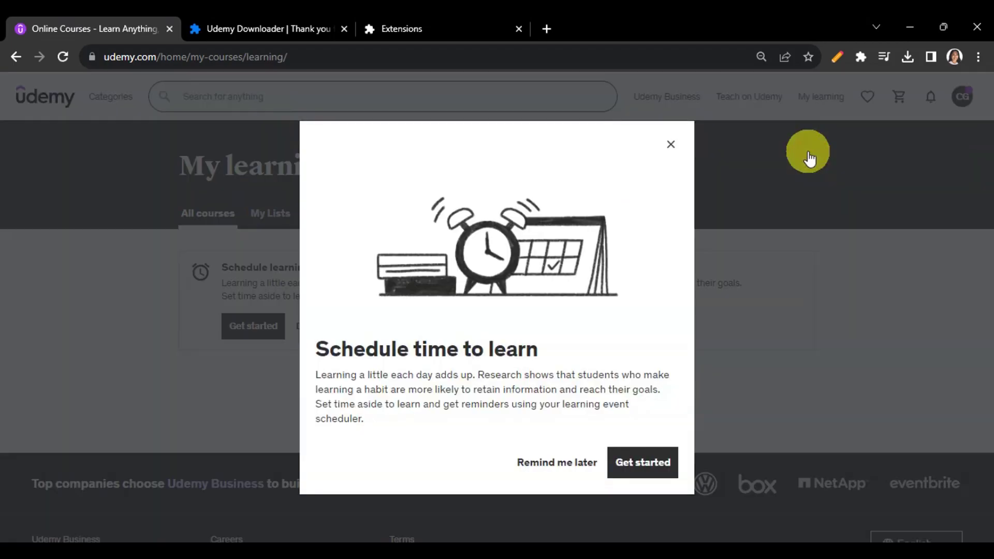
pyautogui.click(811, 159)
pyautogui.scroll(-3, 177, 451)
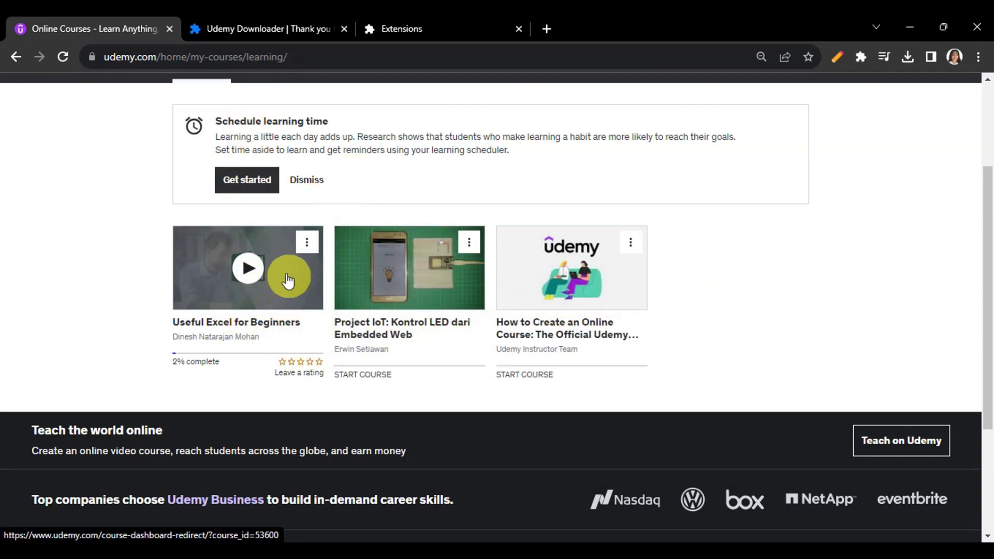
pyautogui.click(292, 297)
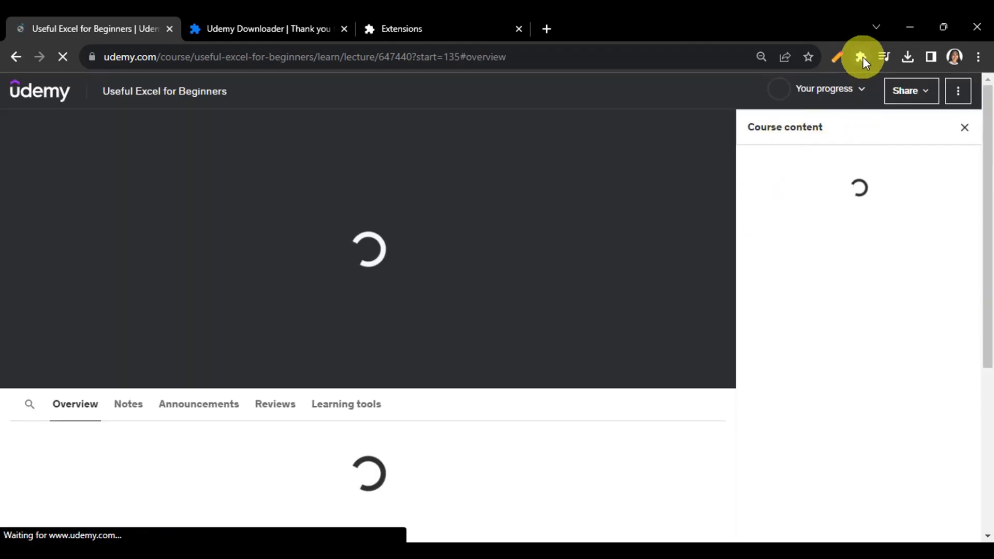
# Pin Udemy Downloader to the Chrome toolbar
pyautogui.click(862, 57)
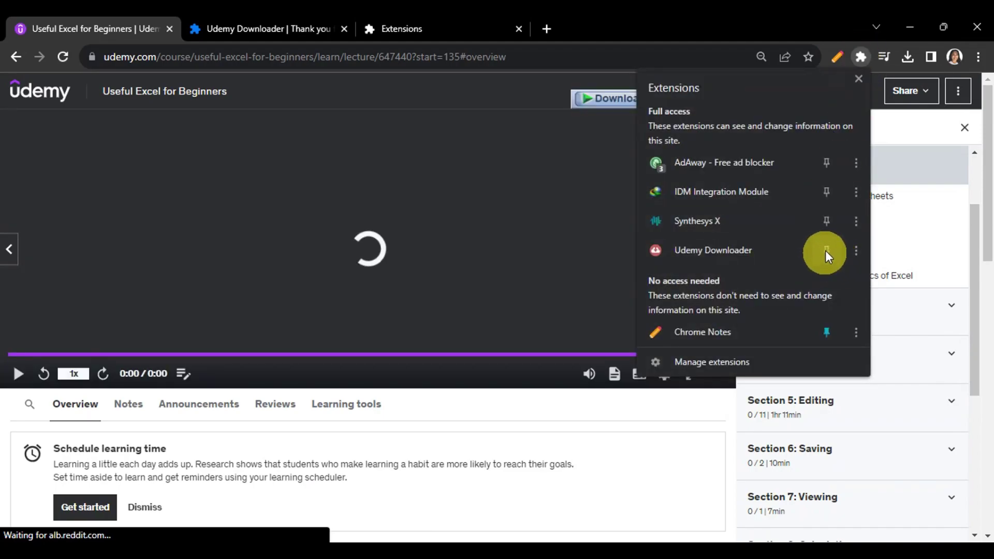
pyautogui.click(828, 249)
pyautogui.click(858, 78)
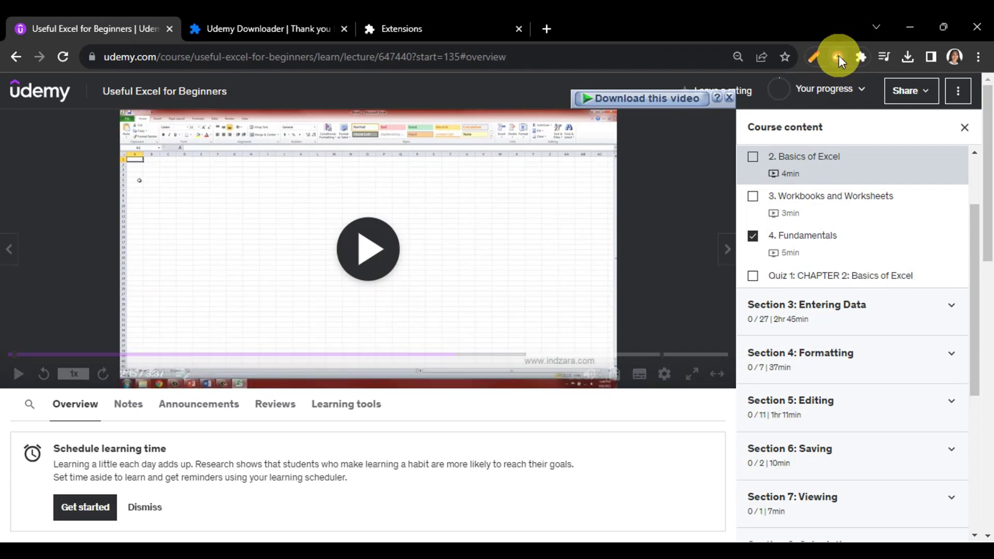
# Show My Courses in Udemy Downloader and widen its window on both sides
pyautogui.click(839, 55)
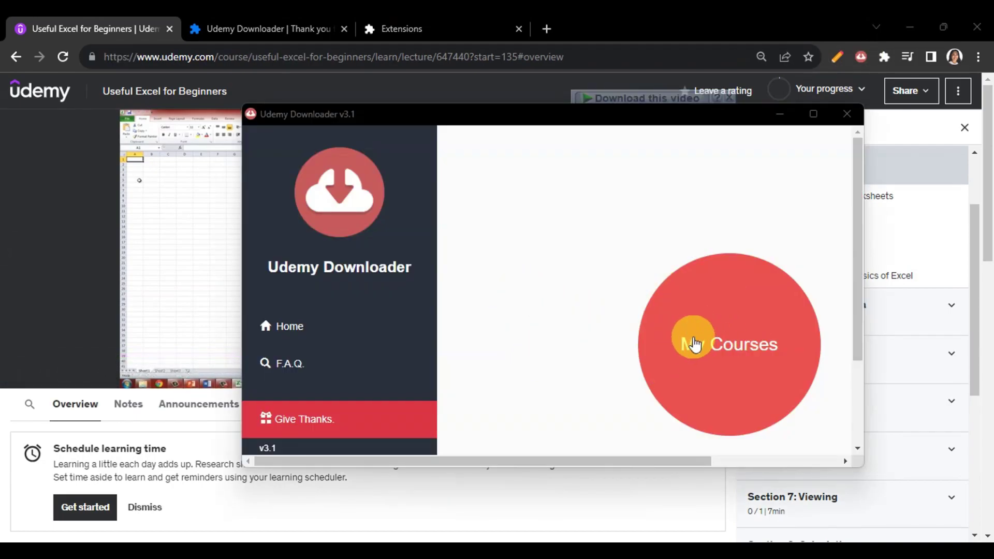
pyautogui.scroll(-2, 363, 270)
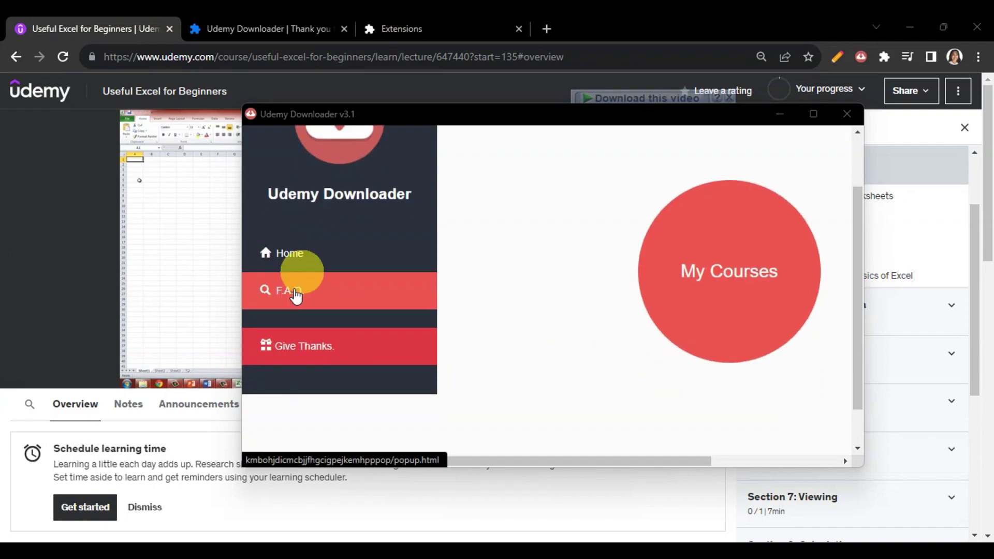
pyautogui.scroll(2, 599, 359)
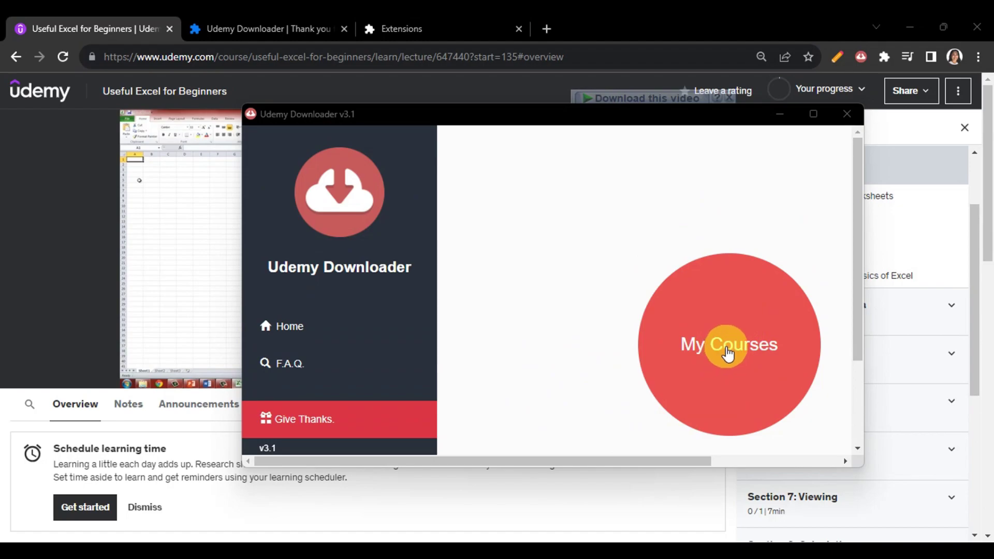
pyautogui.click(728, 354)
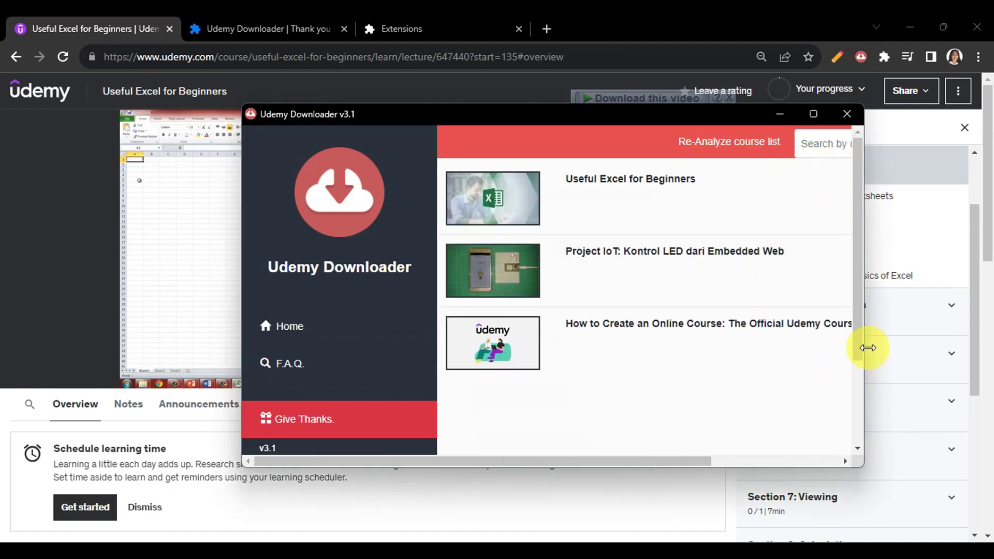
pyautogui.moveTo(867, 346); pyautogui.dragTo(971, 370)
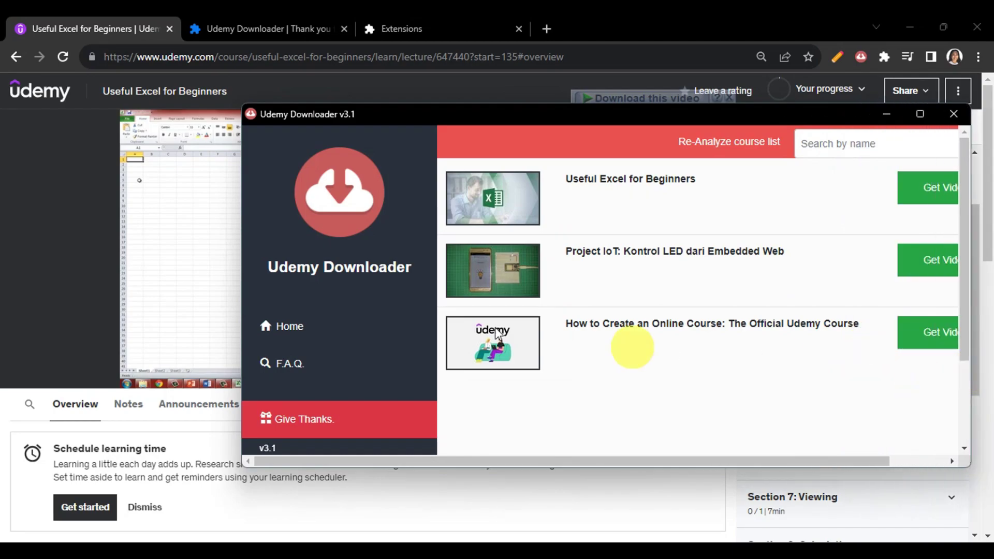
pyautogui.moveTo(223, 273); pyautogui.dragTo(58, 295)
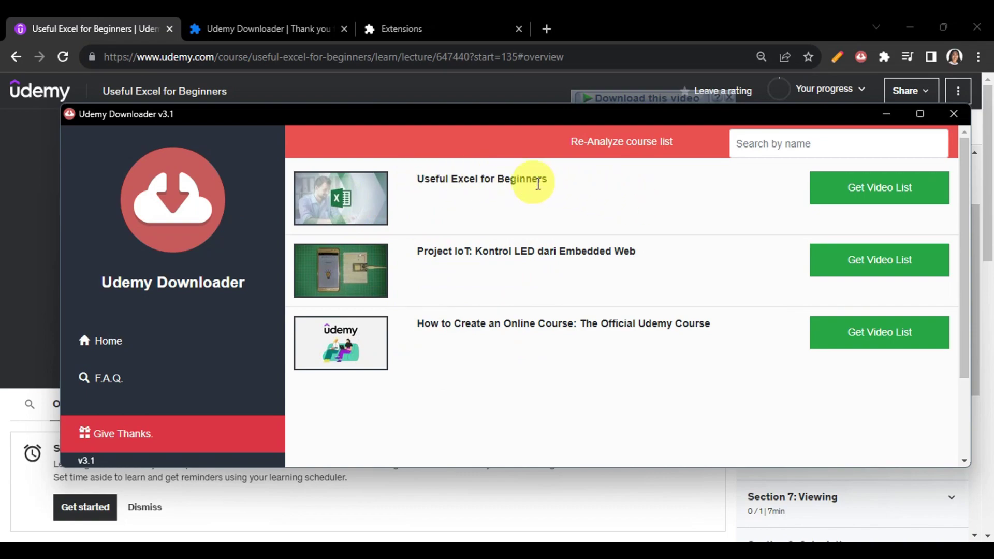
# Fetch the video list for Useful Excel for Beginners, then minimize Chrome
pyautogui.click(849, 204)
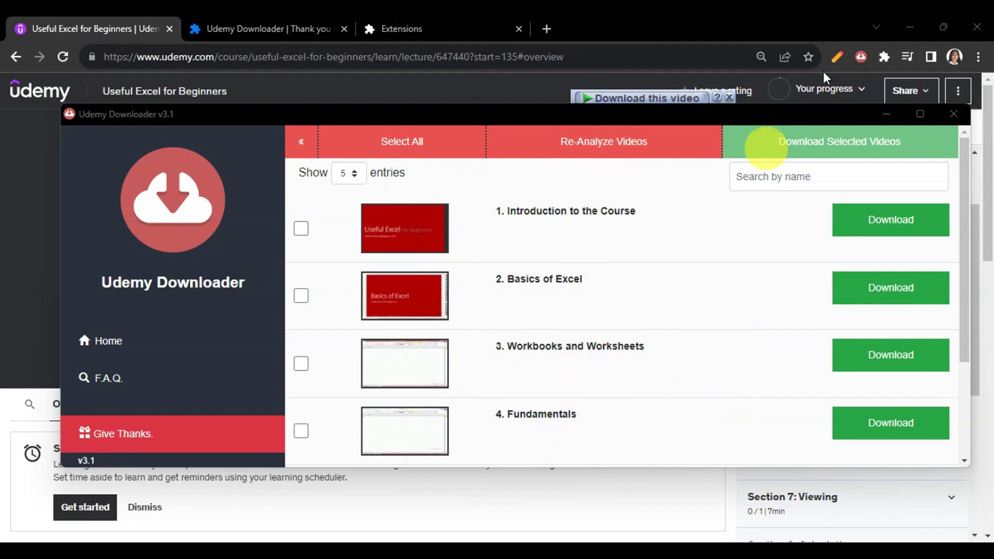
pyautogui.click(907, 30)
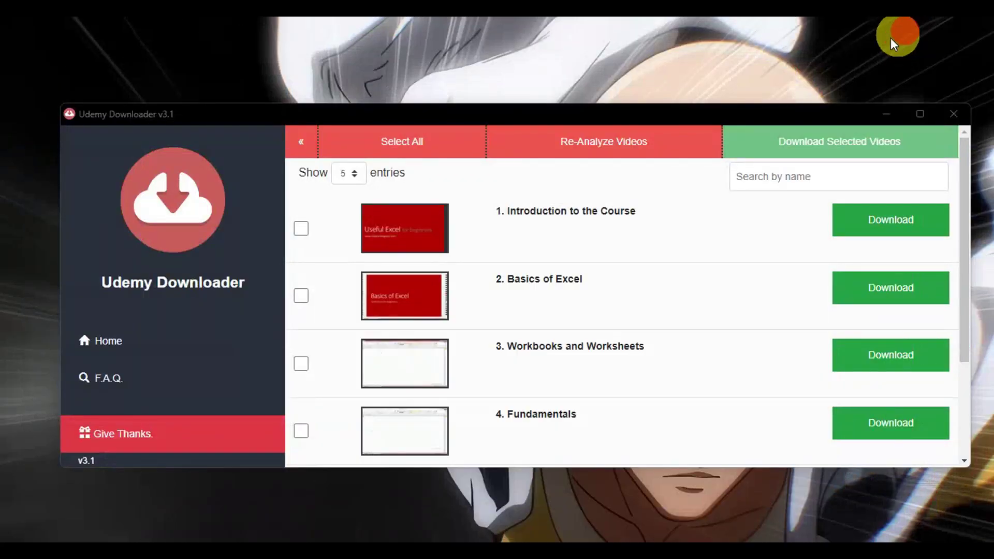
pyautogui.moveTo(734, 119); pyautogui.dragTo(794, 98)
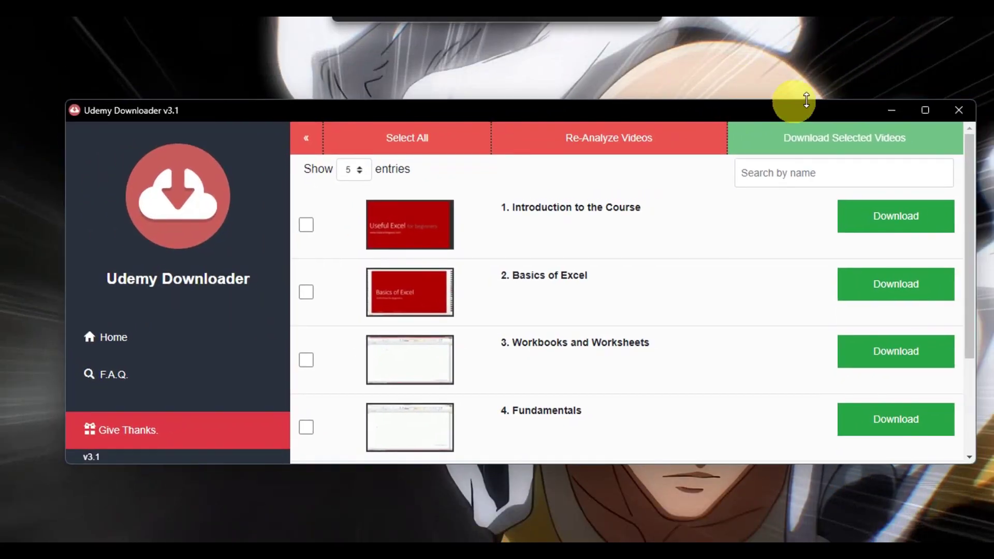
# Create a new desktop folder named udemy and move it to the left column
pyautogui.click(884, 114)
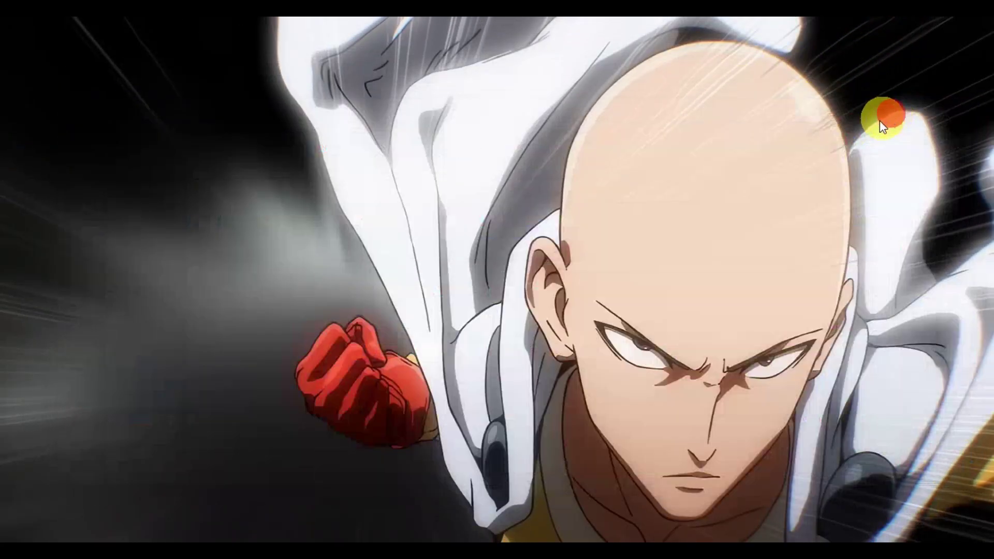
pyautogui.rightClick(247, 178)
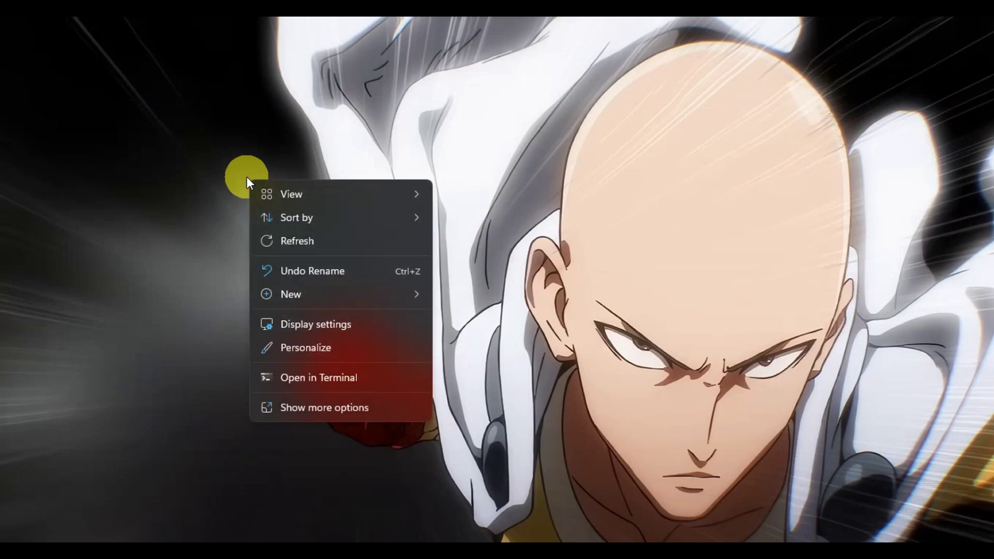
pyautogui.moveTo(290, 290)
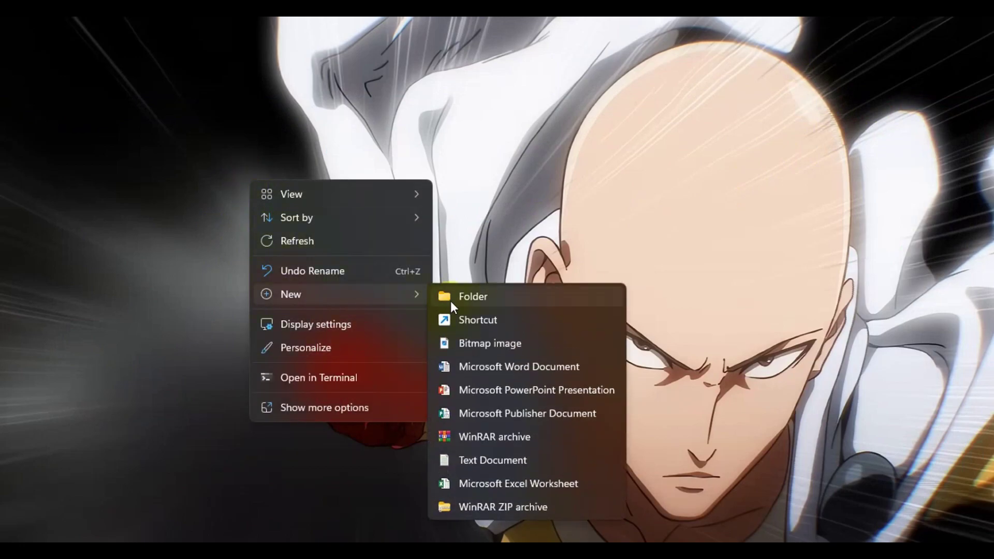
pyautogui.click(451, 300)
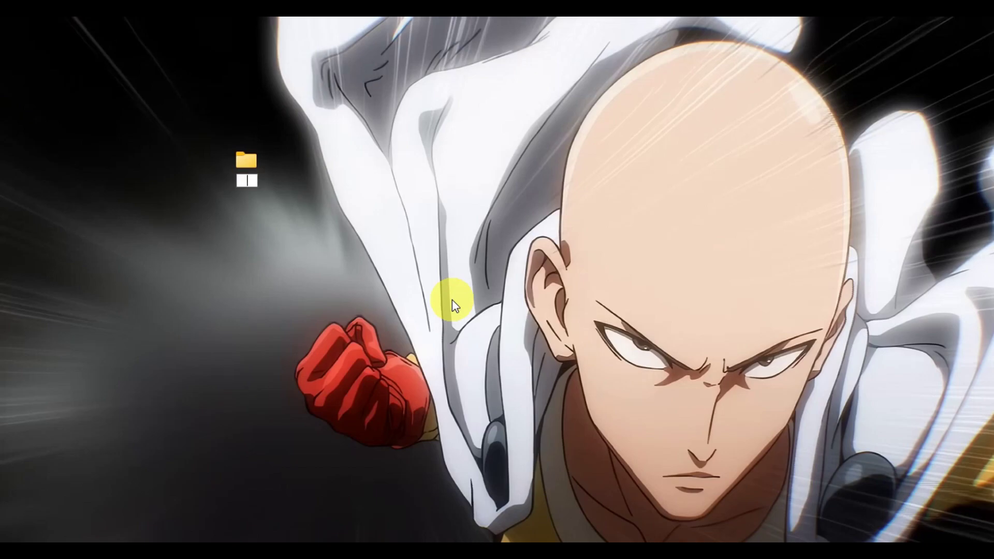
pyautogui.write('udemy')
pyautogui.moveTo(242, 157); pyautogui.dragTo(77, 169)
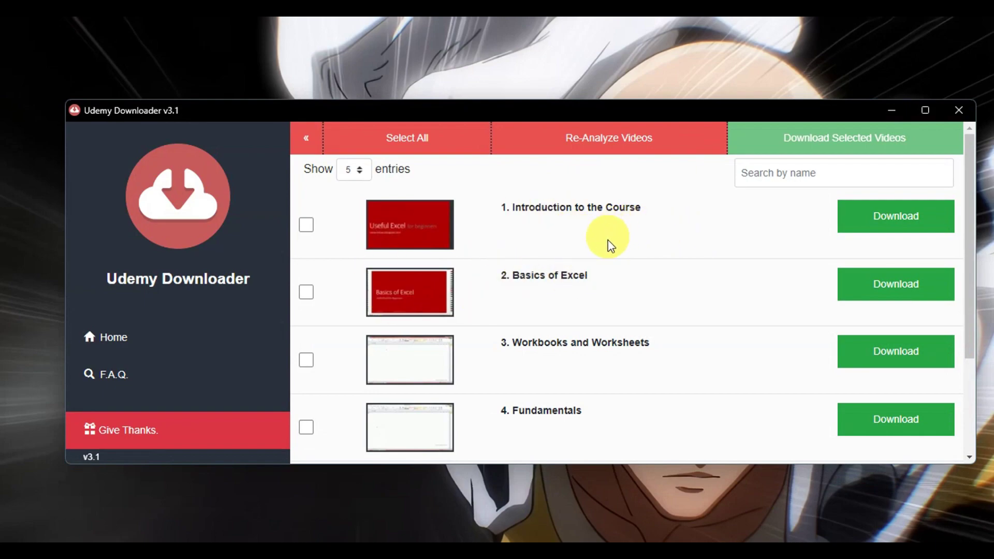
# Try ticking lectures 1 to 4, ending with lectures 3 and 4 marked
pyautogui.click(305, 225)
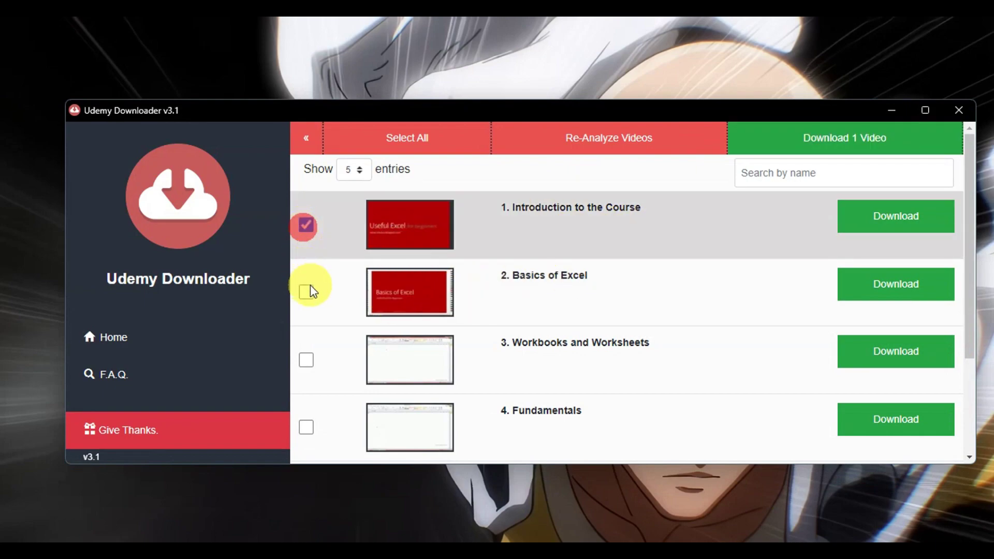
pyautogui.click(308, 290)
pyautogui.click(306, 225)
pyautogui.click(306, 293)
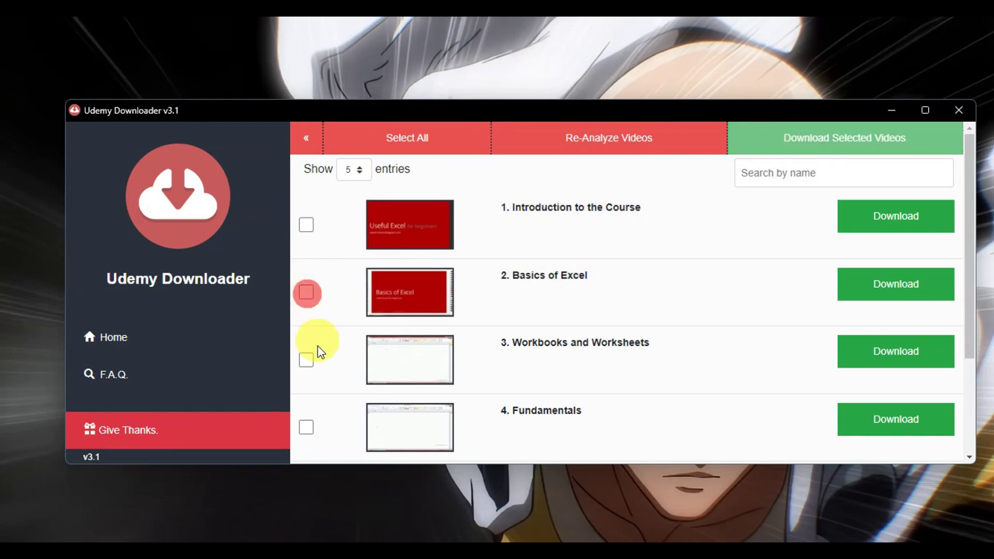
pyautogui.click(306, 361)
pyautogui.click(306, 430)
pyautogui.scroll(-3, 356, 367)
pyautogui.scroll(3, 321, 266)
pyautogui.scroll(-3, 488, 333)
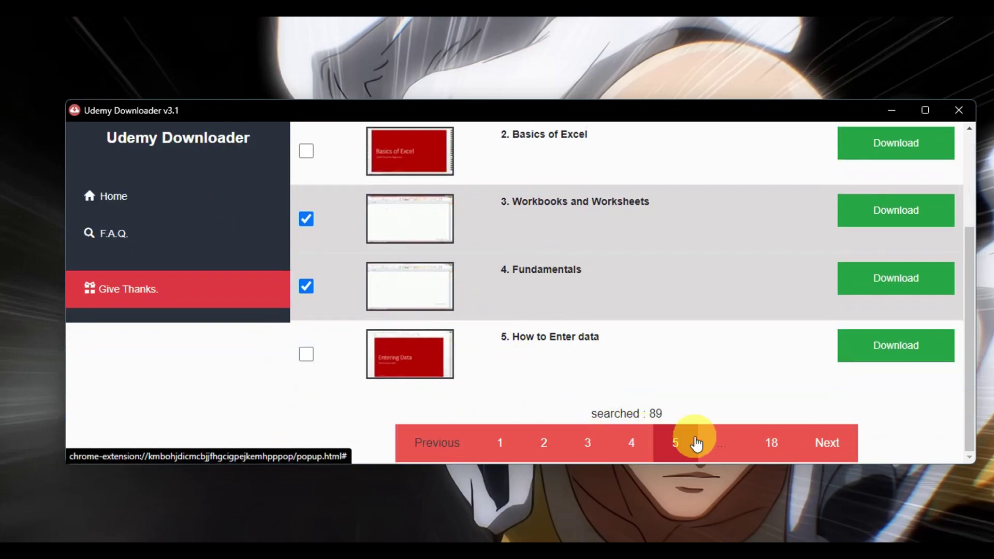
pyautogui.scroll(1, 703, 457)
pyautogui.scroll(3, 704, 457)
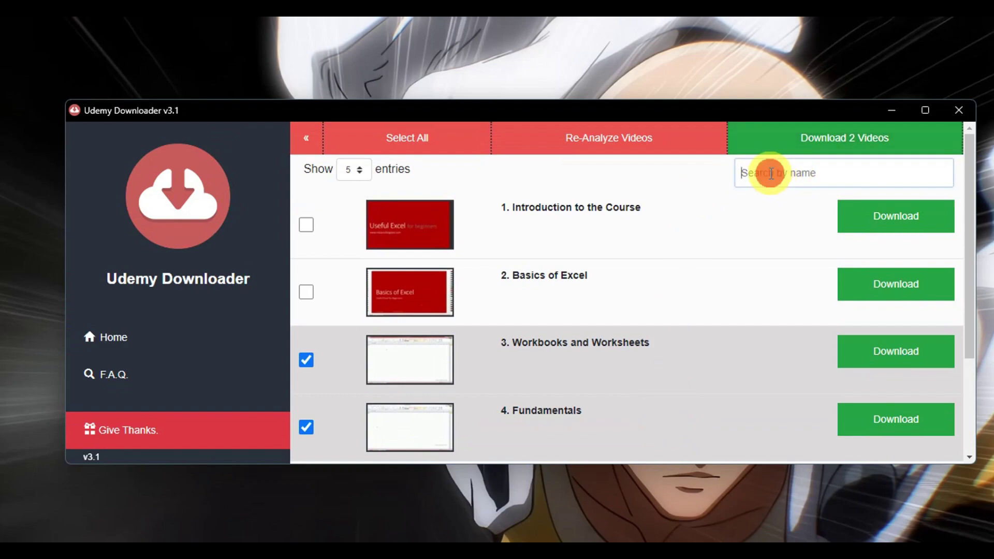
# Untick lectures 3 and 4, then try Select All and DeSelect All
pyautogui.click(307, 359)
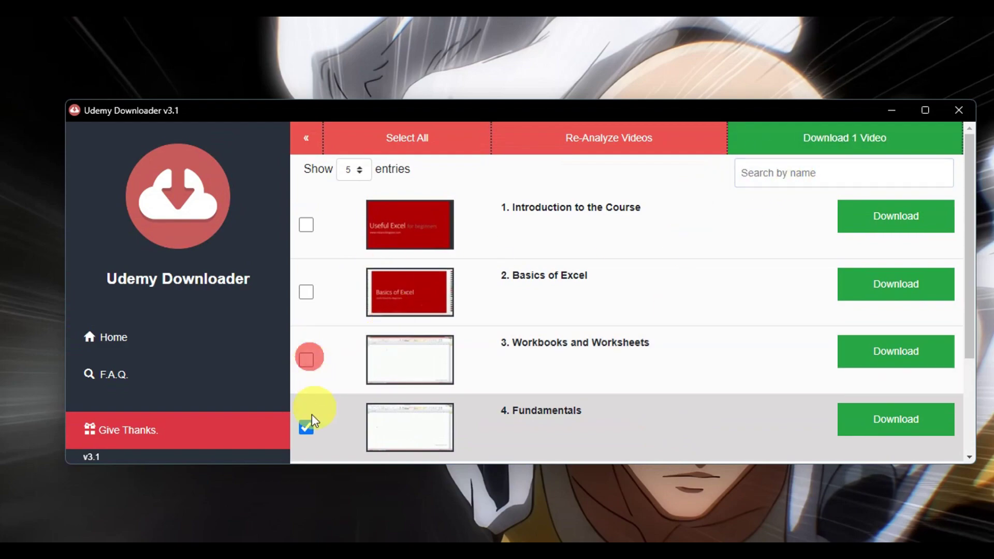
pyautogui.click(307, 427)
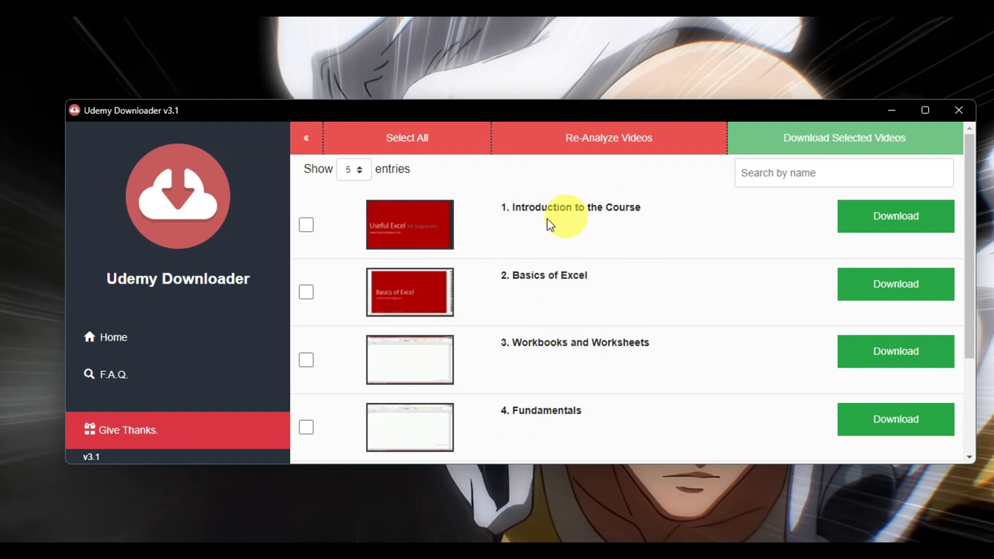
pyautogui.click(379, 140)
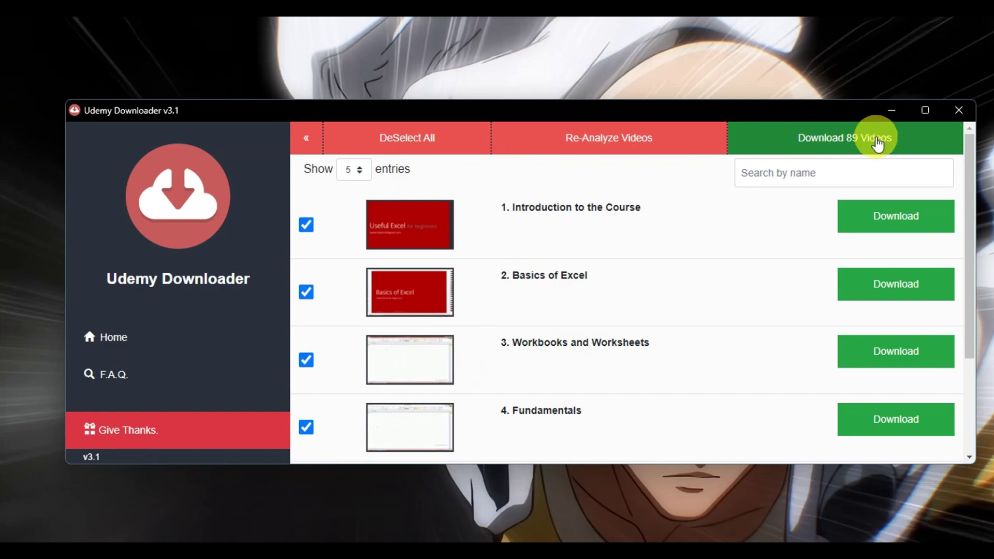
pyautogui.click(425, 140)
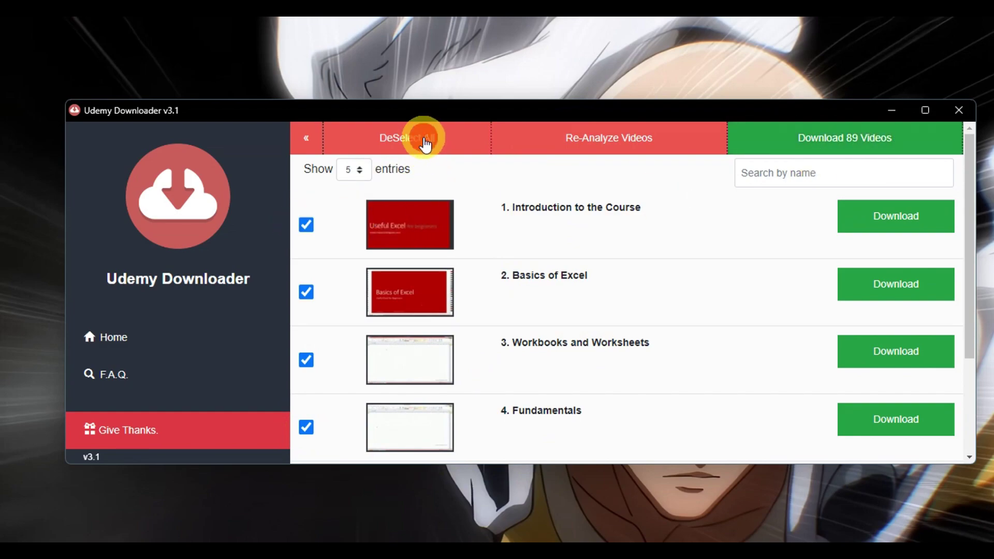
pyautogui.click(354, 176)
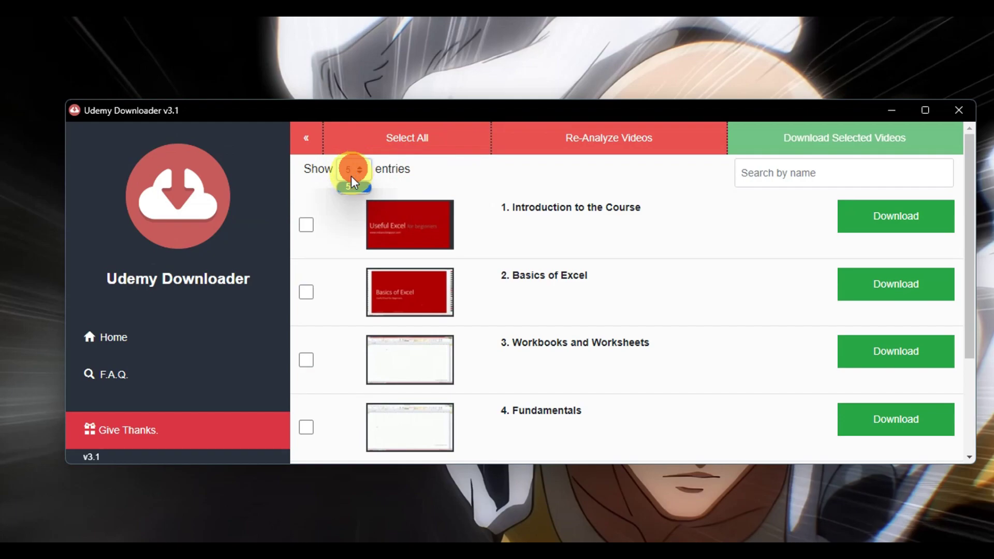
pyautogui.scroll(-3, 628, 328)
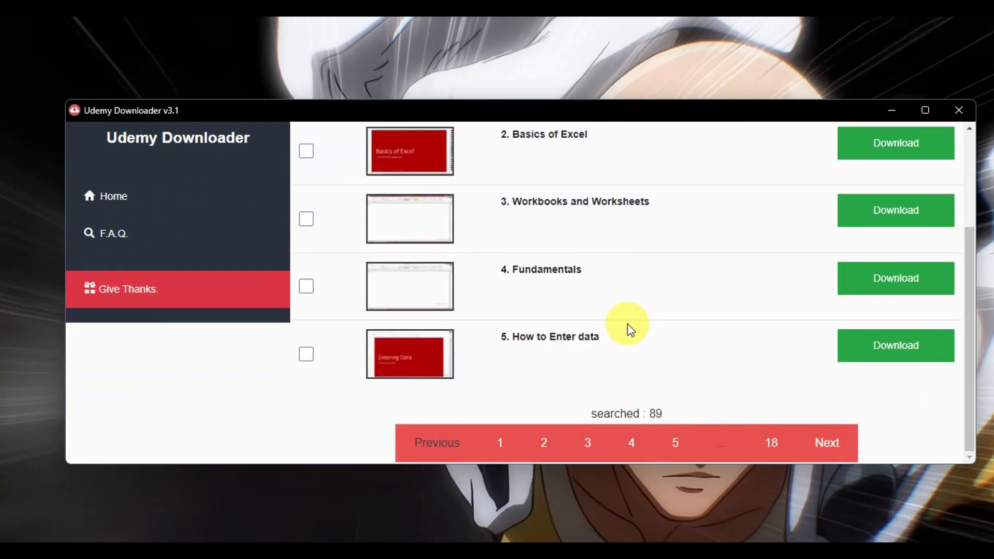
pyautogui.scroll(1, 606, 264)
pyautogui.scroll(1, 564, 270)
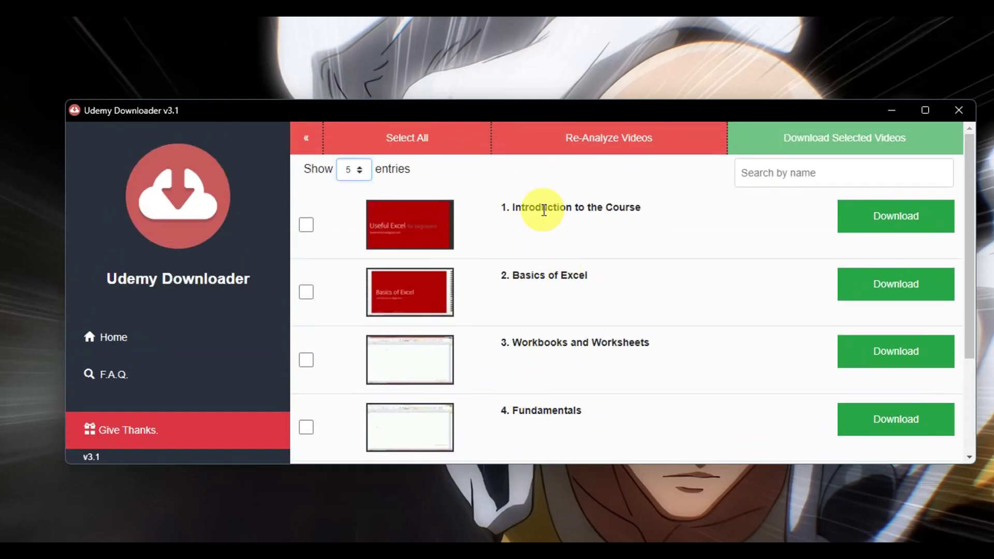
pyautogui.scroll(-3, 560, 249)
pyautogui.scroll(3, 549, 263)
pyautogui.scroll(-1, 348, 289)
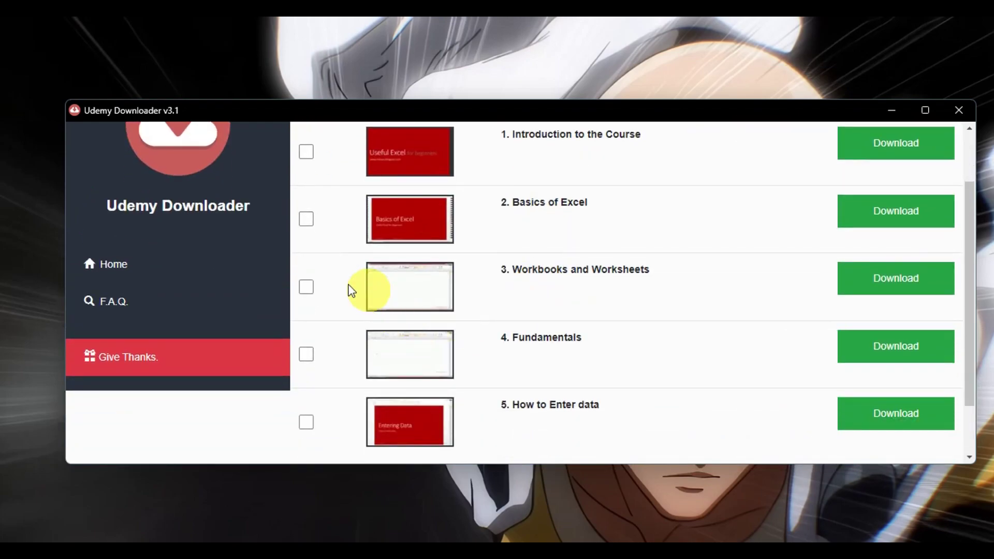
# Leave only lecture 1, Introduction to the Course, ticked for download
pyautogui.click(306, 288)
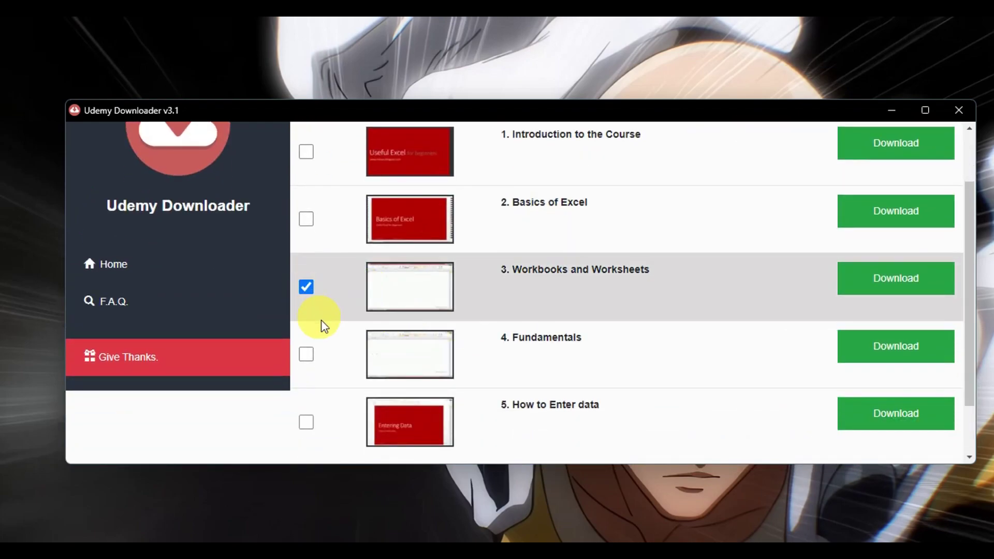
pyautogui.click(306, 356)
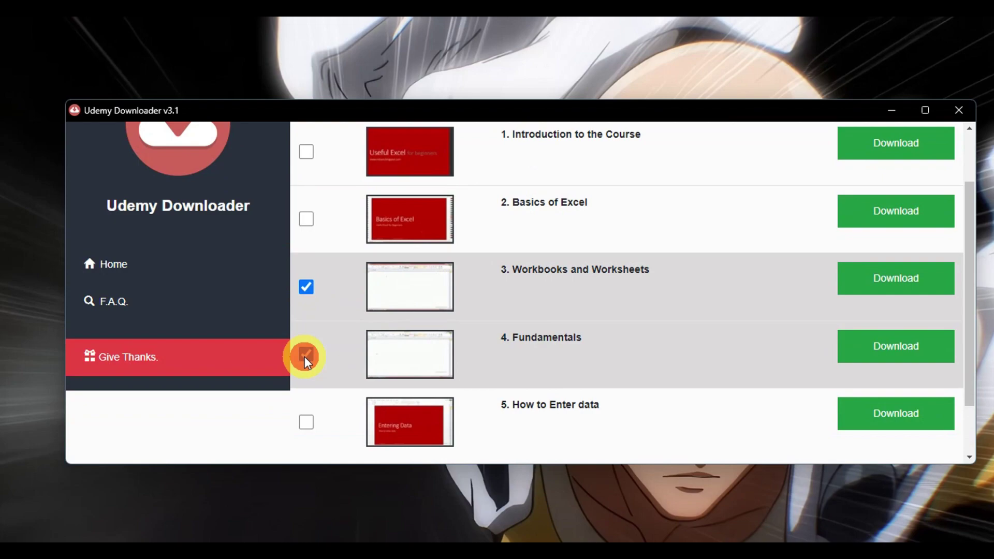
pyautogui.click(306, 355)
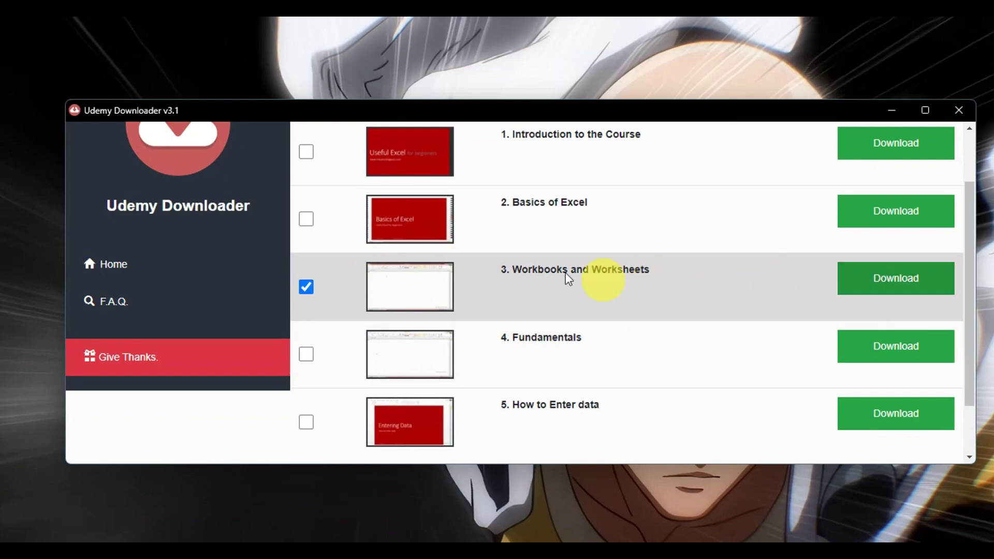
pyautogui.click(307, 286)
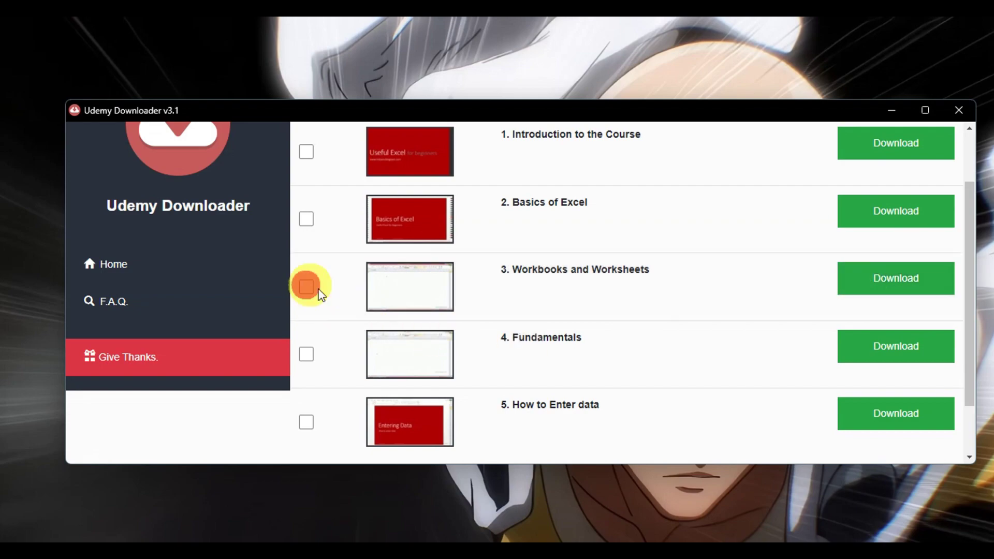
pyautogui.scroll(2, 311, 285)
pyautogui.click(306, 226)
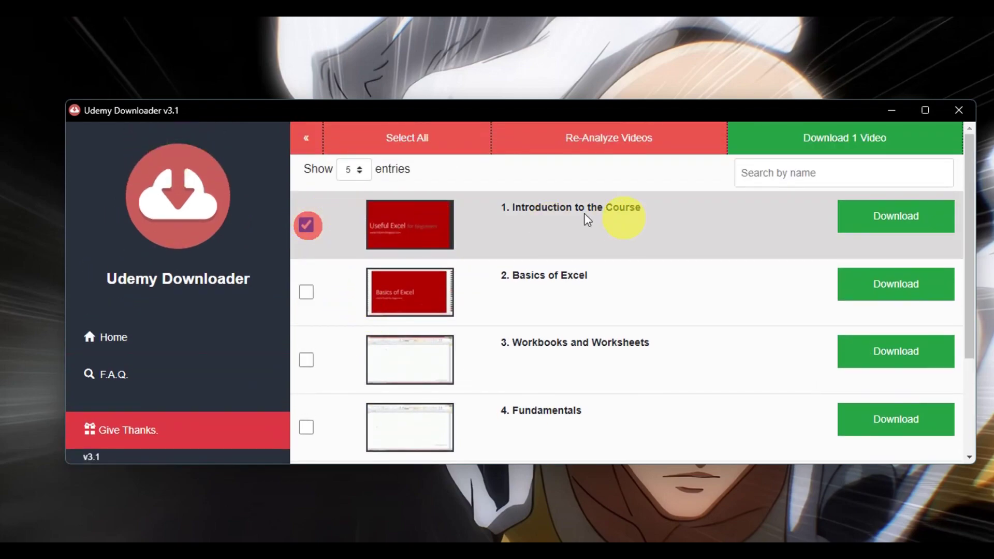
# Download lecture 1 alone and wait for it to reach 100%
pyautogui.click(869, 226)
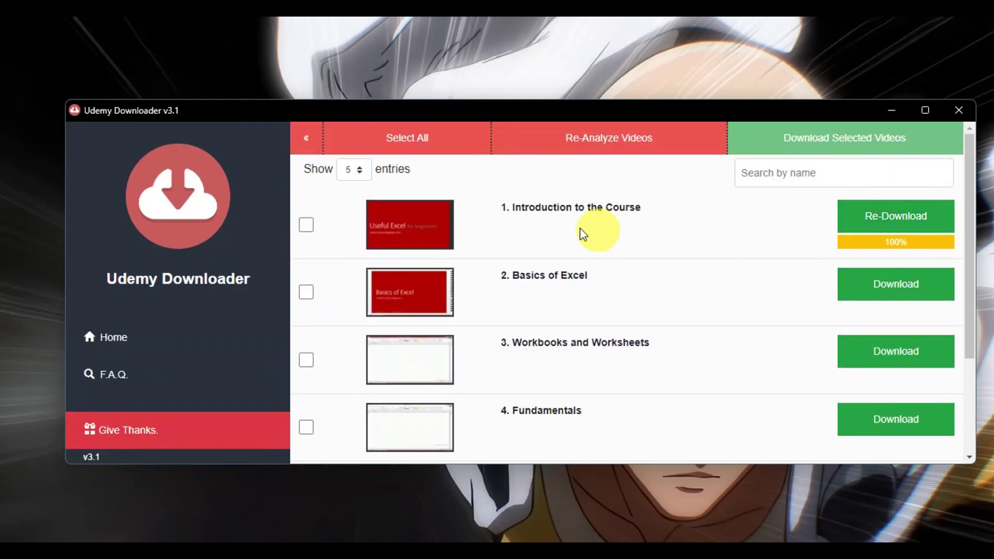
pyautogui.scroll(-2, 673, 244)
pyautogui.scroll(2, 877, 221)
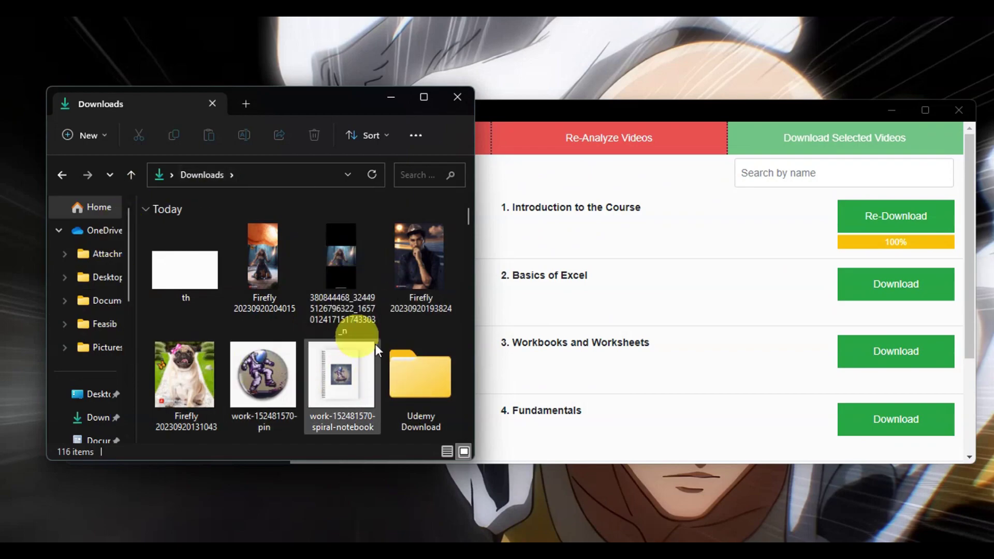
# Cut the '1. Introduction to the Course' MP4 from the Udemy Download > Useful Excel for Beginners folder
pyautogui.doubleClick(420, 377)
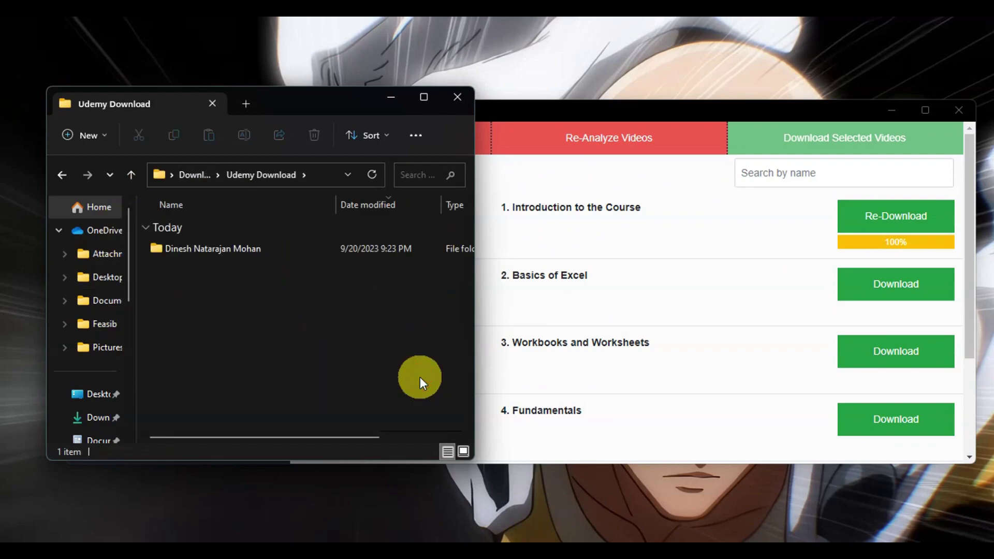
pyautogui.doubleClick(274, 251)
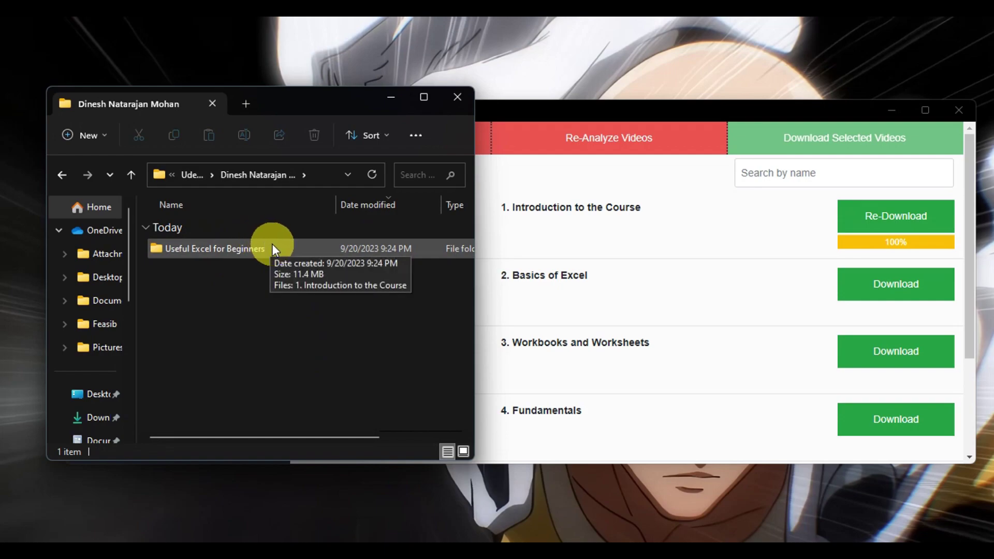
pyautogui.doubleClick(307, 245)
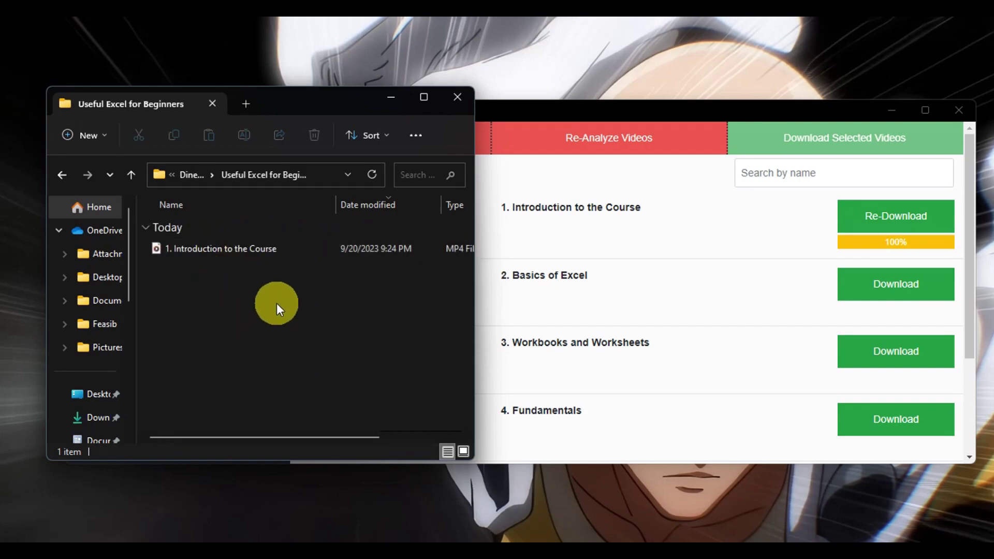
pyautogui.click(265, 249)
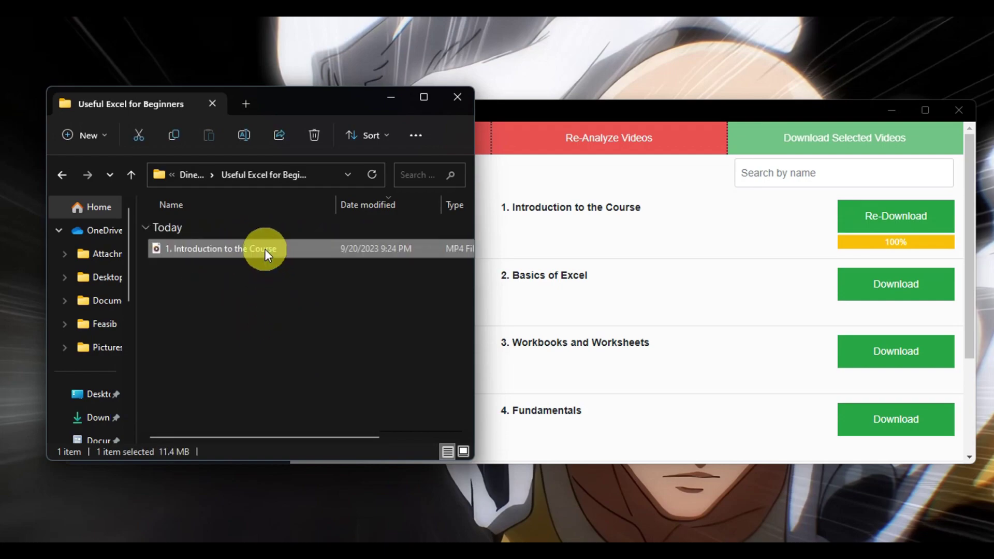
pyautogui.hotkey('ctrl', 'x')
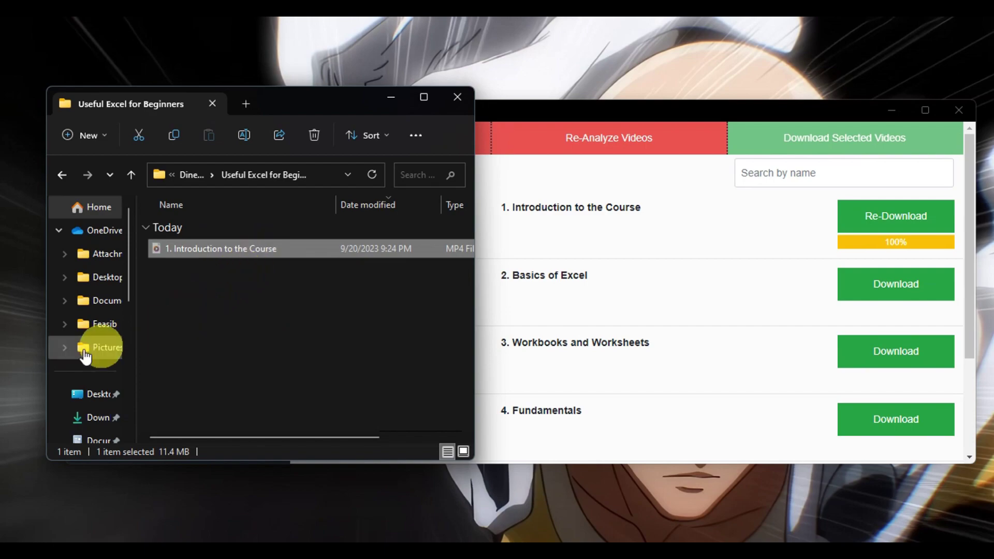
# Paste the MP4 into the udemy folder on the Desktop
pyautogui.click(84, 409)
pyautogui.doubleClick(218, 352)
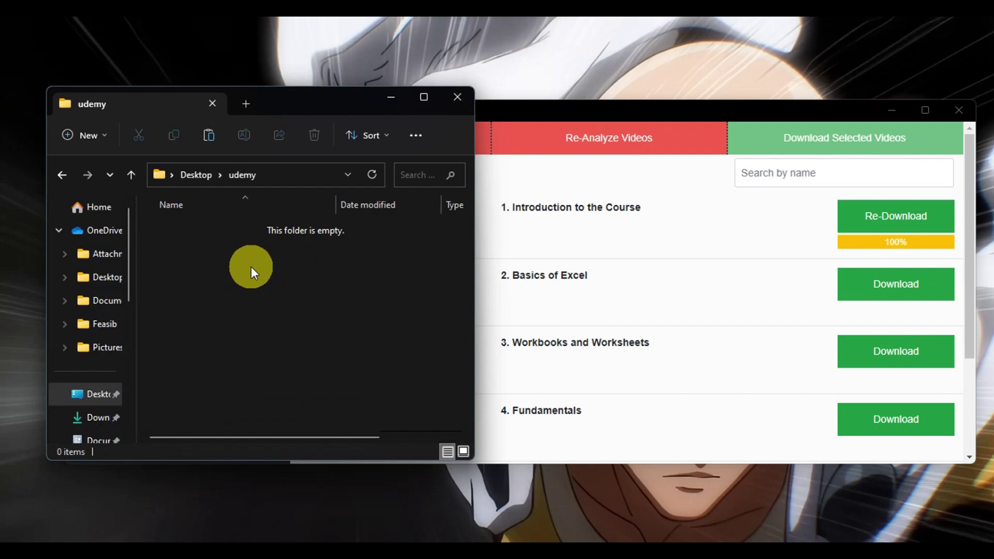
pyautogui.hotkey('ctrl', 'v')
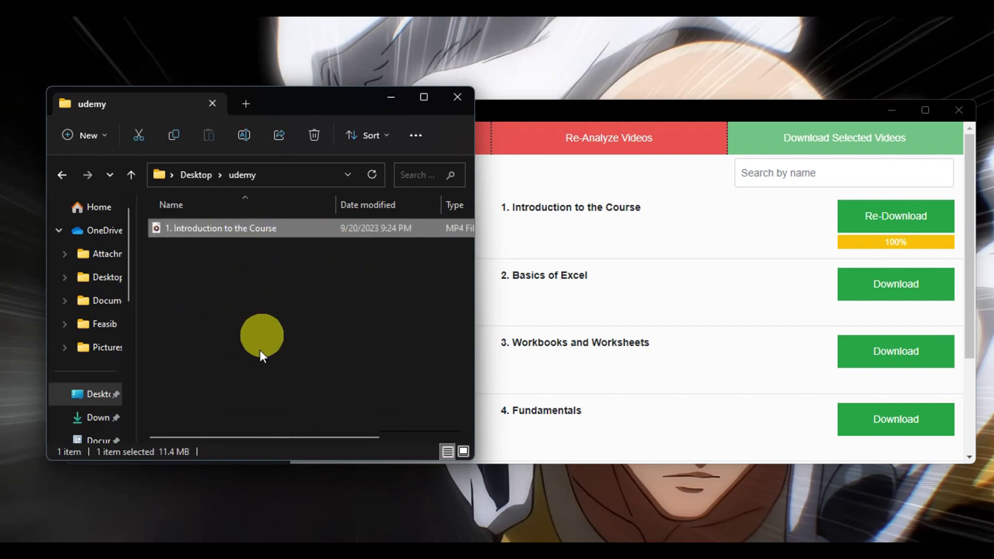